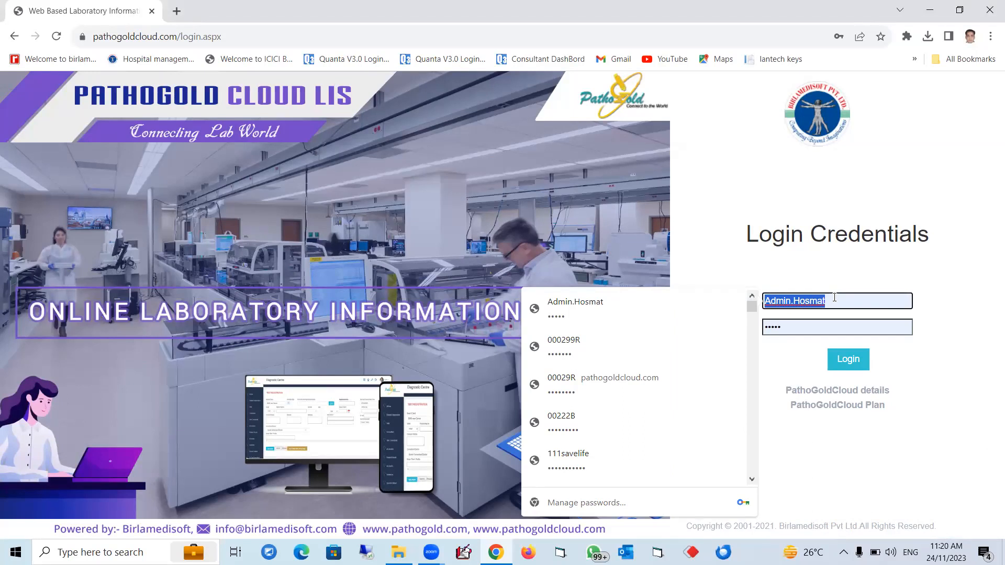
# Step: Log in with the Admin username and its saved password
pyautogui.write('Admin')
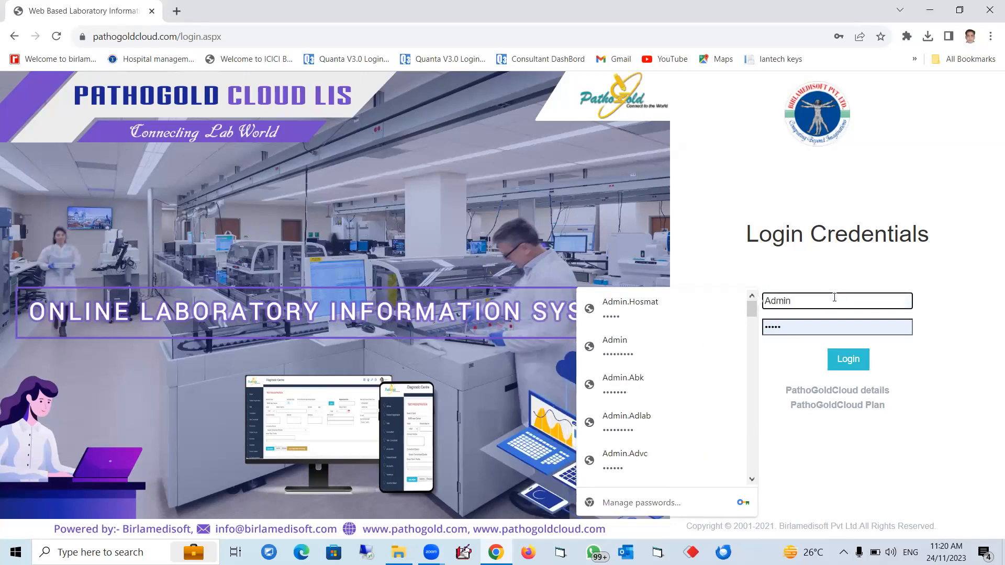
pyautogui.press('Tab')
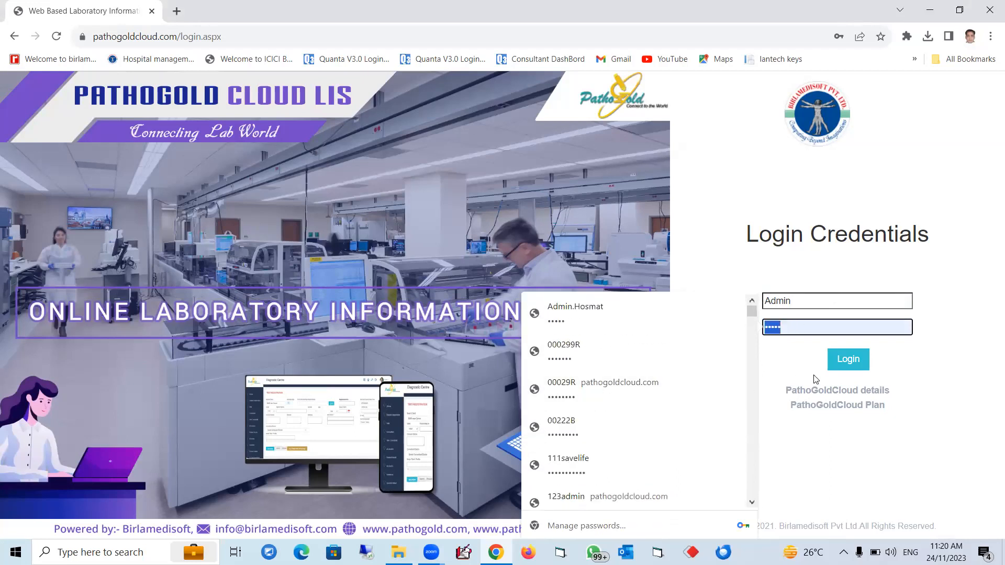
pyautogui.click(848, 365)
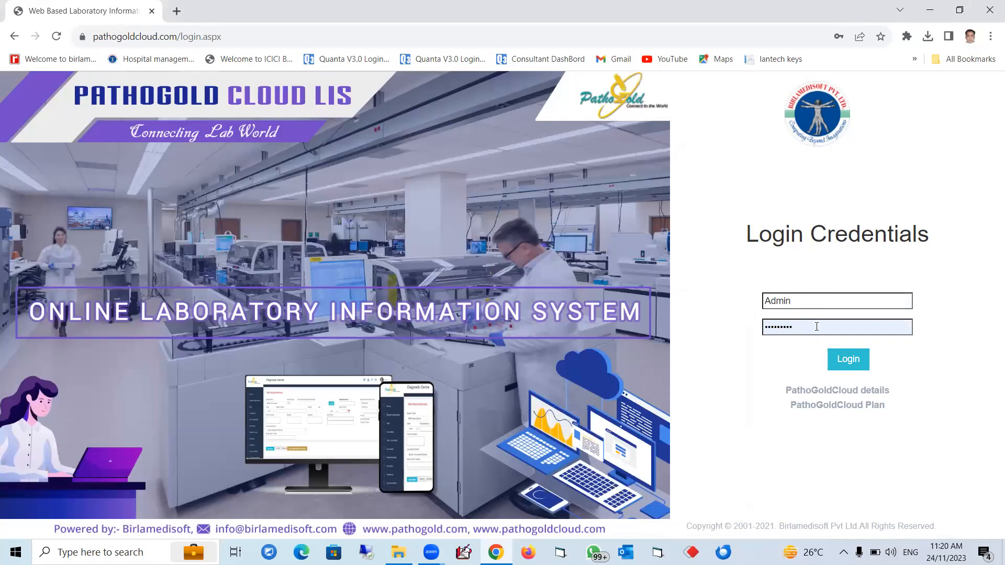
pyautogui.click(843, 363)
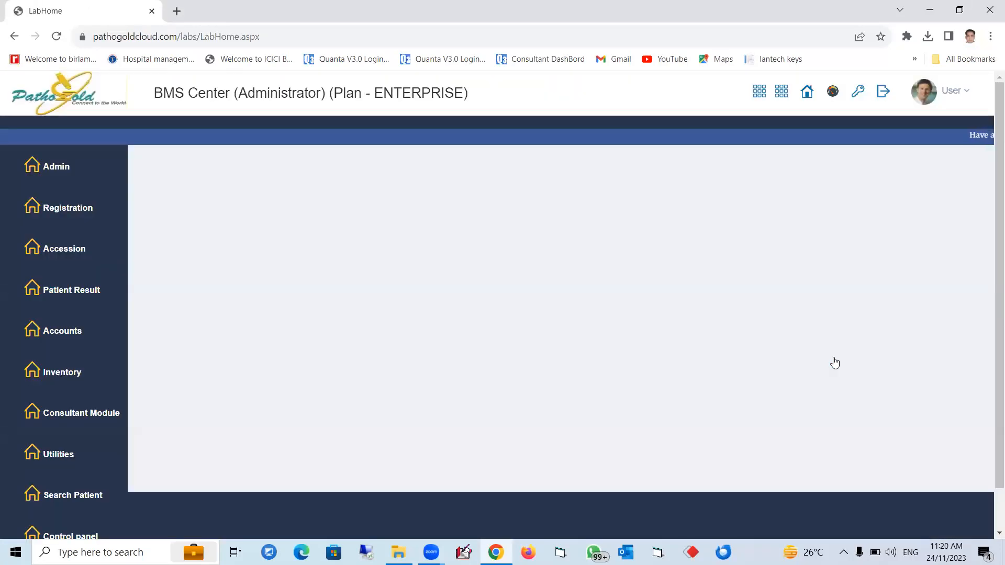
# Step: Open a referring doctor's record for editing from the Admin masters
pyautogui.moveTo(87, 213)
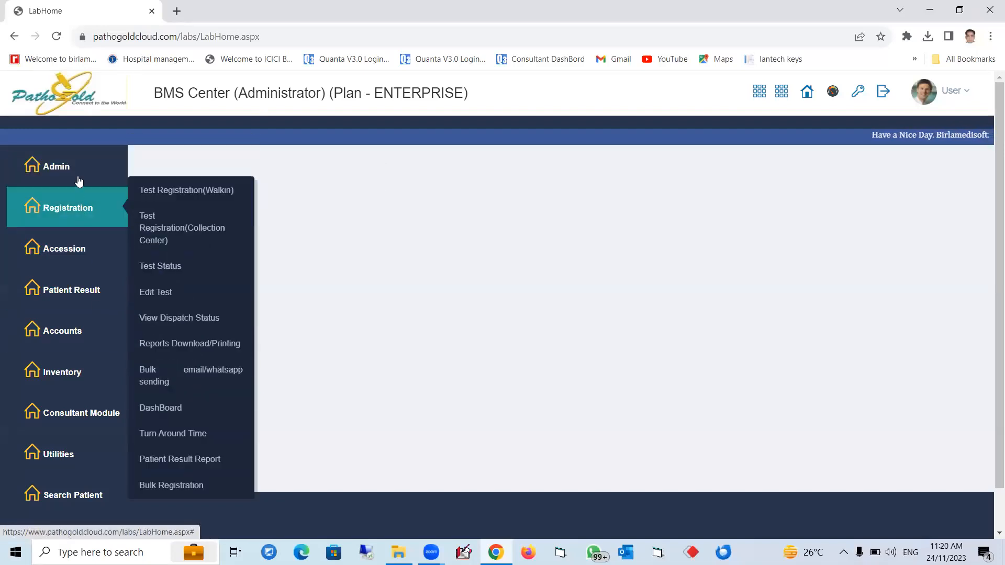
pyautogui.moveTo(81, 172)
pyautogui.moveTo(182, 283)
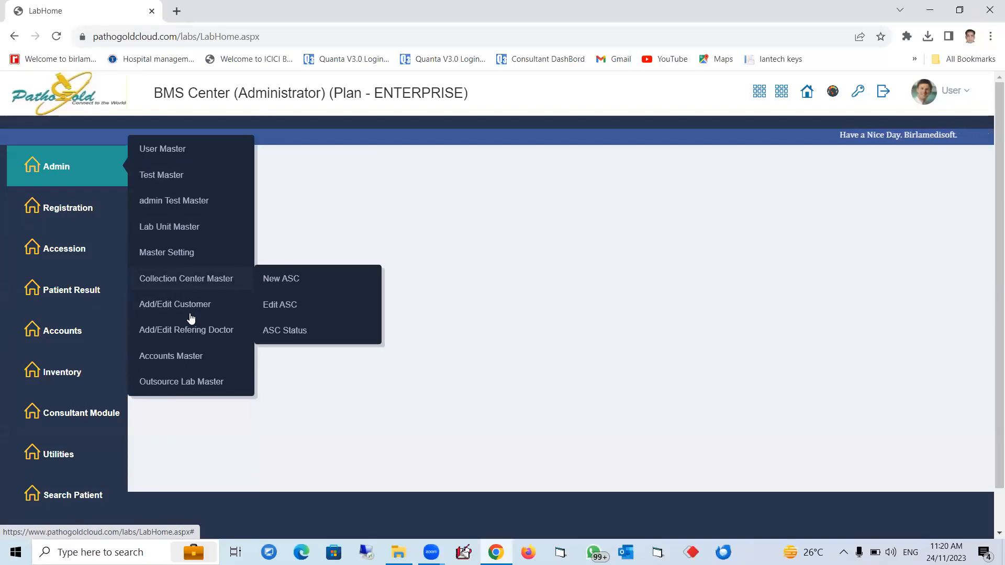
pyautogui.moveTo(230, 329)
pyautogui.click(299, 358)
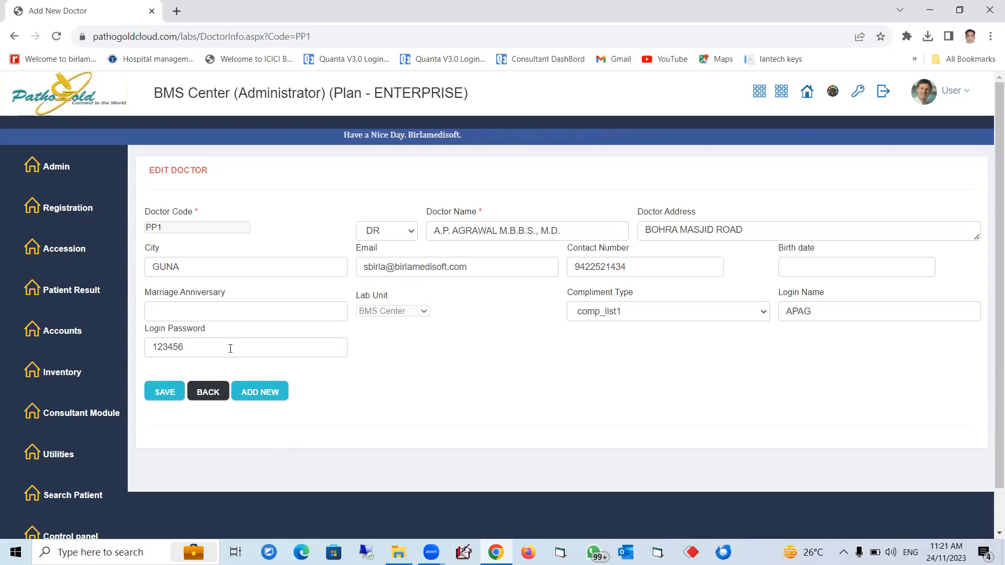
# Step: Select the doctor's login name and log out of the administrator session
pyautogui.doubleClick(821, 310)
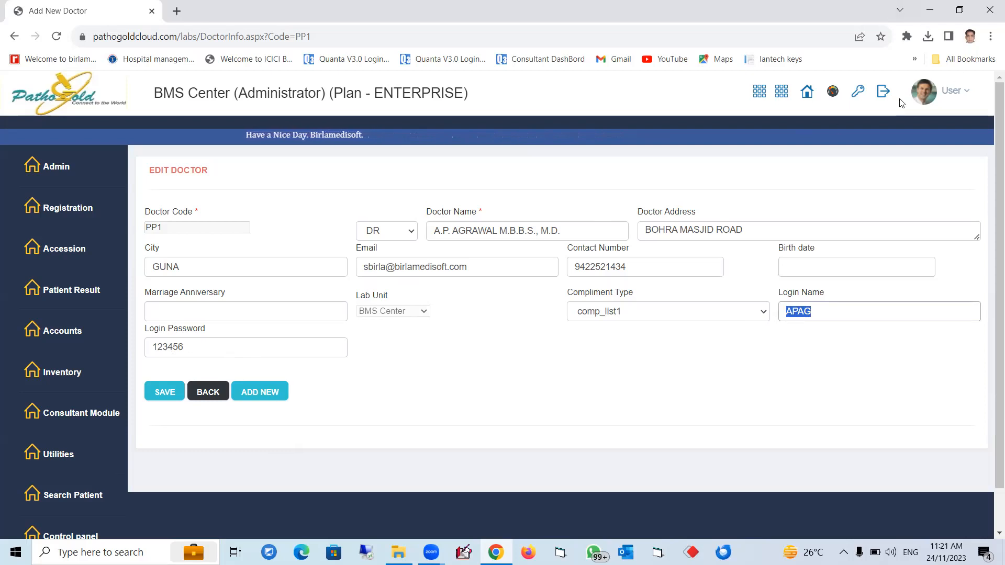
pyautogui.click(883, 95)
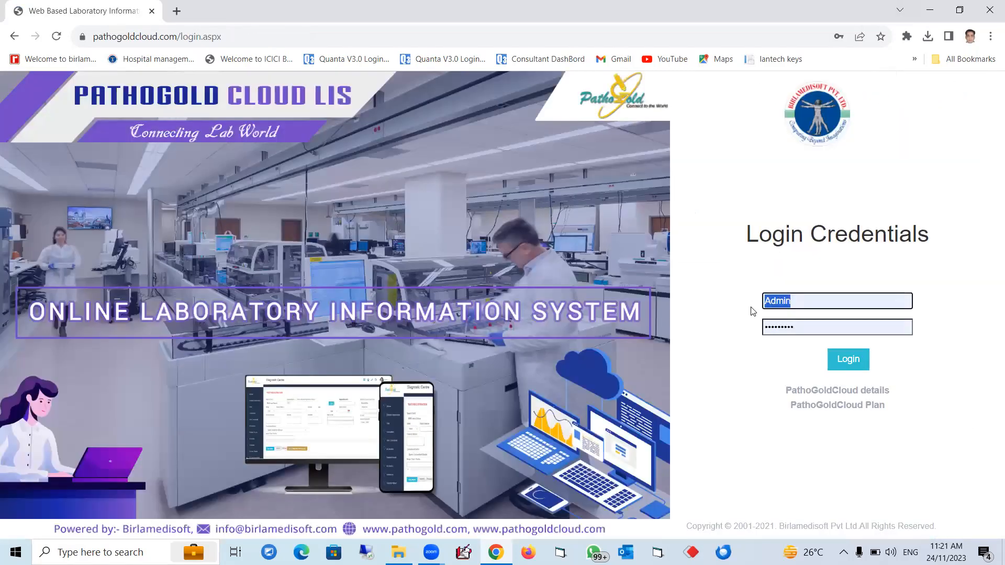
# Step: Log in with the referring doctor's login name and saved password, closing the browser password alert
pyautogui.write('APAG')
pyautogui.click(816, 328)
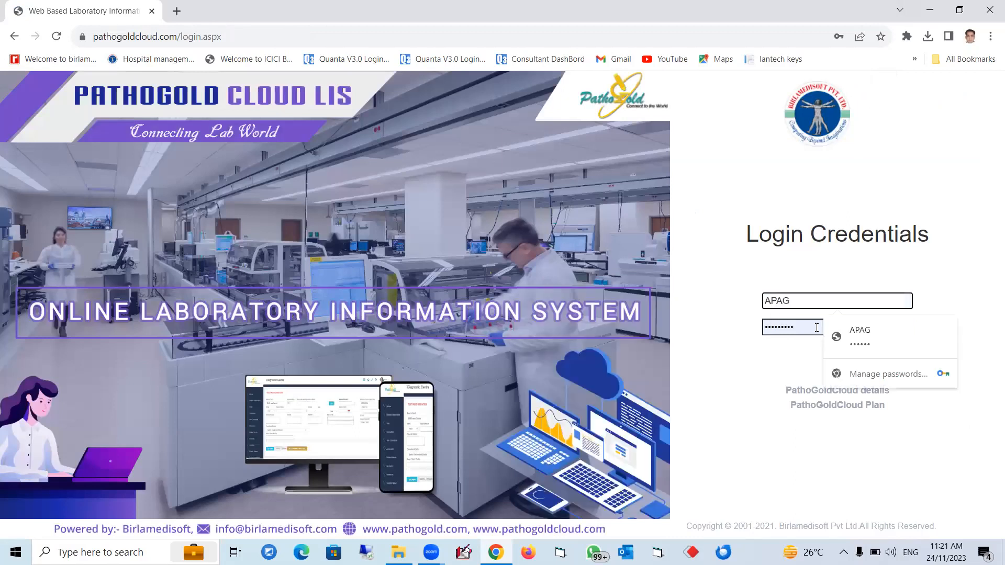
pyautogui.click(844, 349)
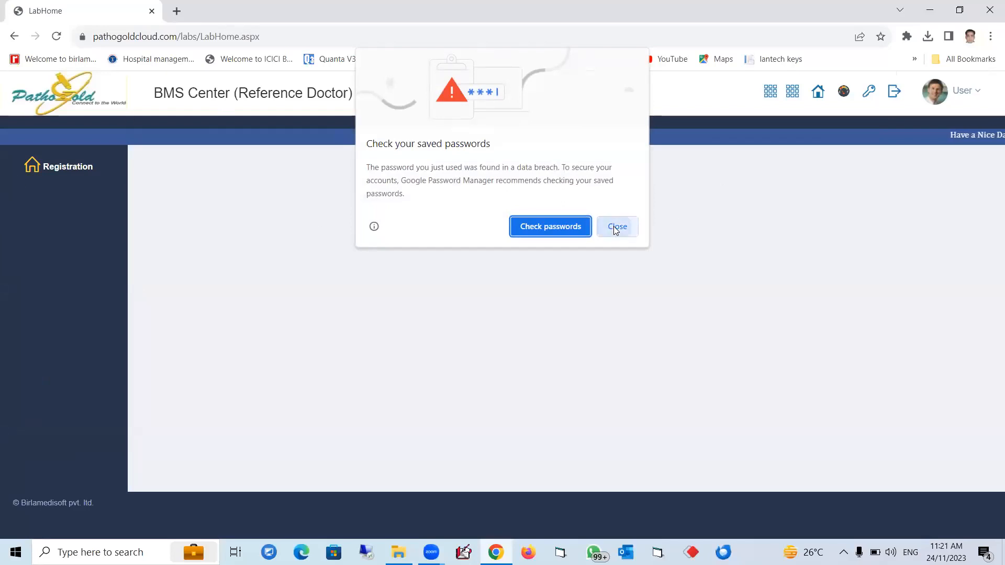
pyautogui.click(614, 226)
# Step: Set the From Date to 01/11/2023 and list the doctor's downloadable reports
pyautogui.moveTo(63, 177)
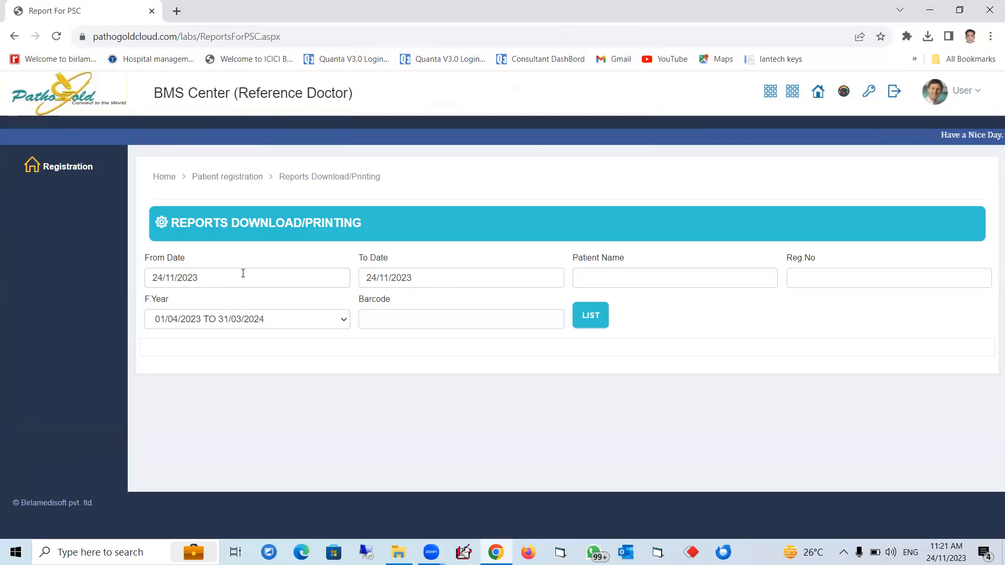
pyautogui.click(243, 274)
pyautogui.click(218, 160)
pyautogui.click(594, 317)
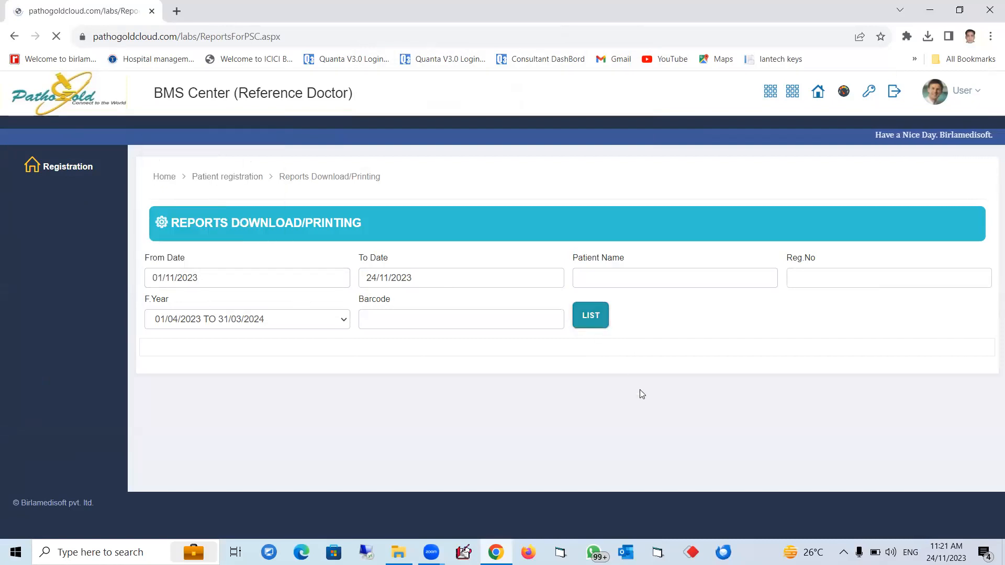
pyautogui.scroll(-3, 638, 389)
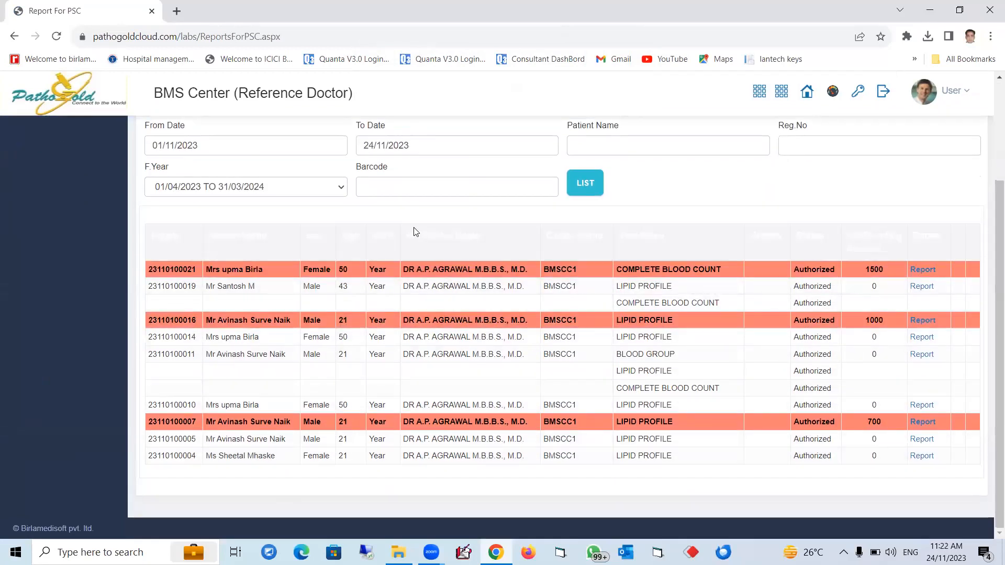
pyautogui.scroll(3, 434, 231)
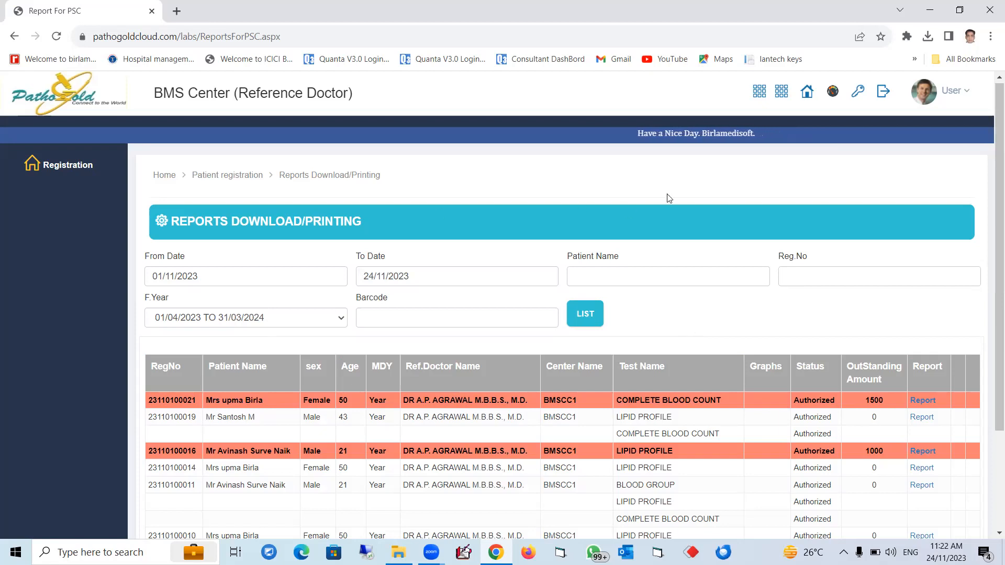
# Step: Log out and log back in as Admin with the saved password
pyautogui.click(883, 95)
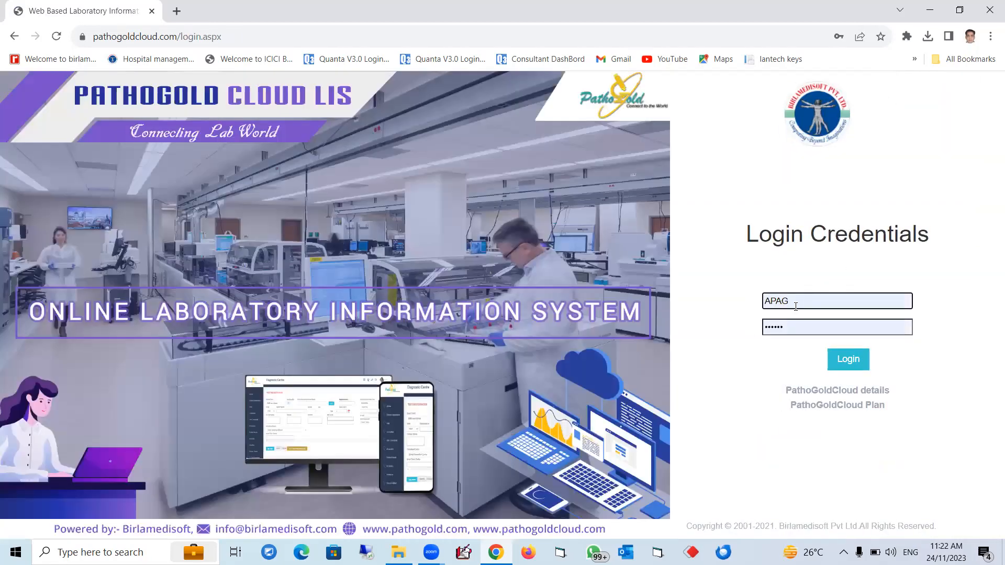
pyautogui.doubleClick(773, 303)
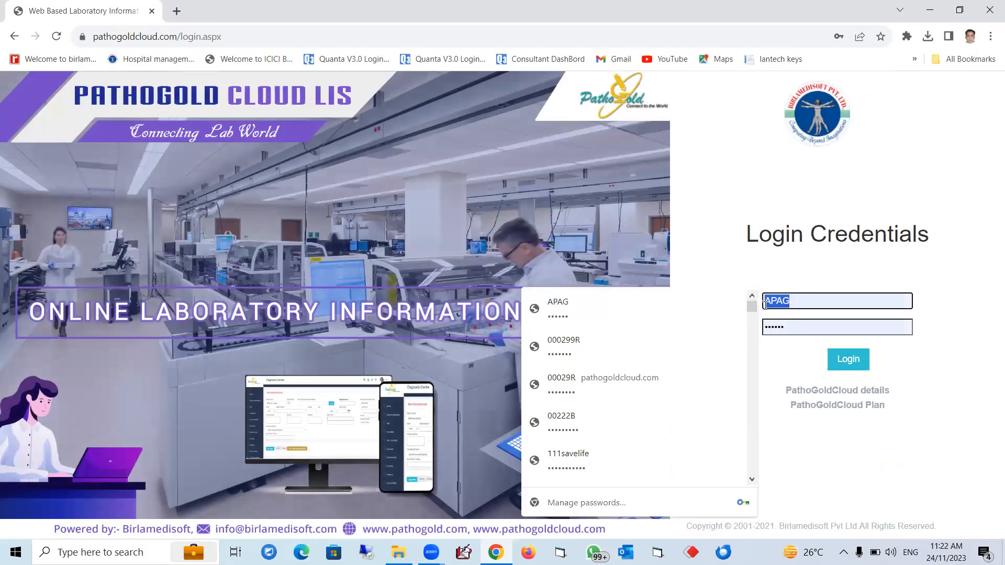
pyautogui.write('Admin')
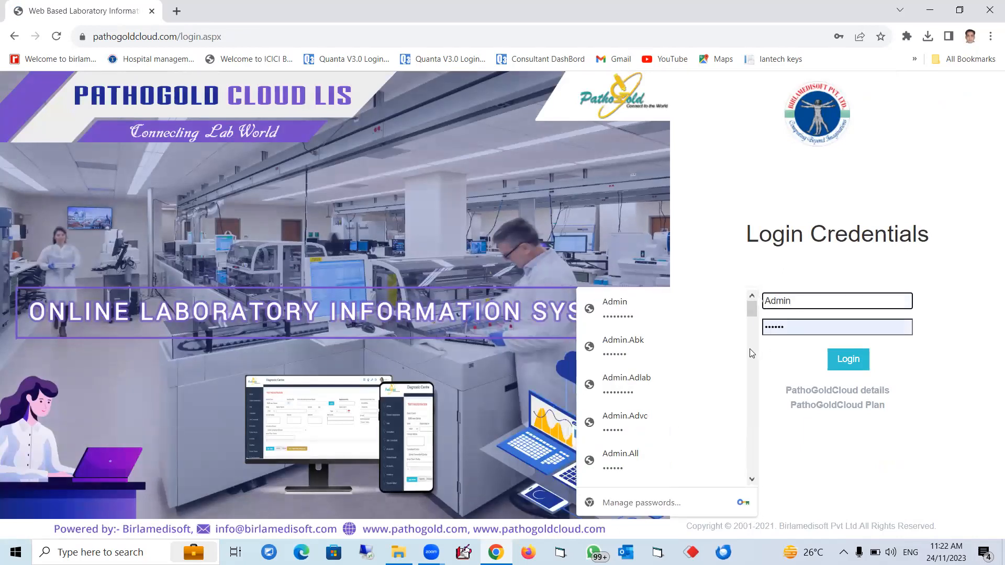
pyautogui.click(669, 310)
pyautogui.click(849, 365)
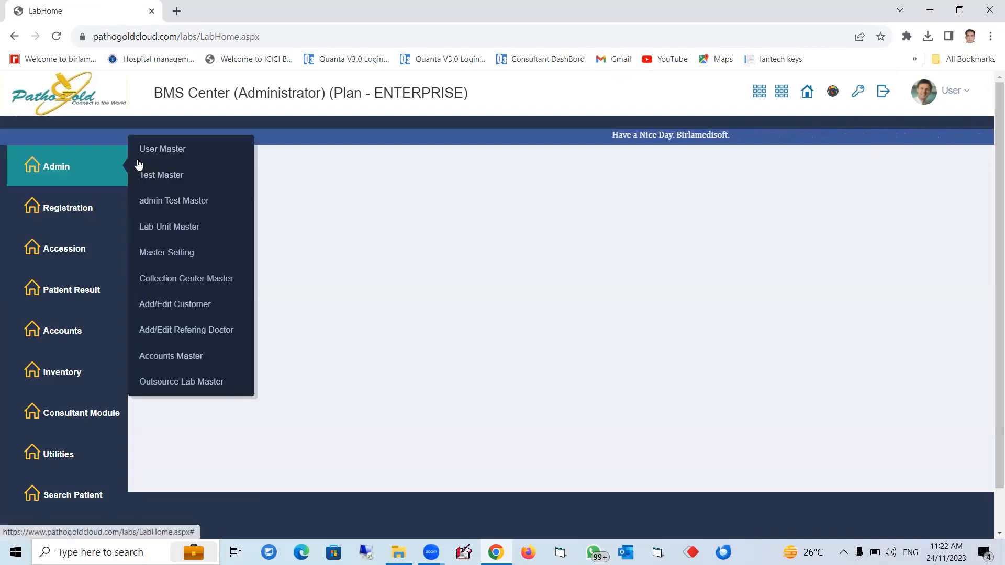
# Step: Open the walk-in Test Registration form and look through the Source options
pyautogui.moveTo(68, 209)
pyautogui.click(180, 193)
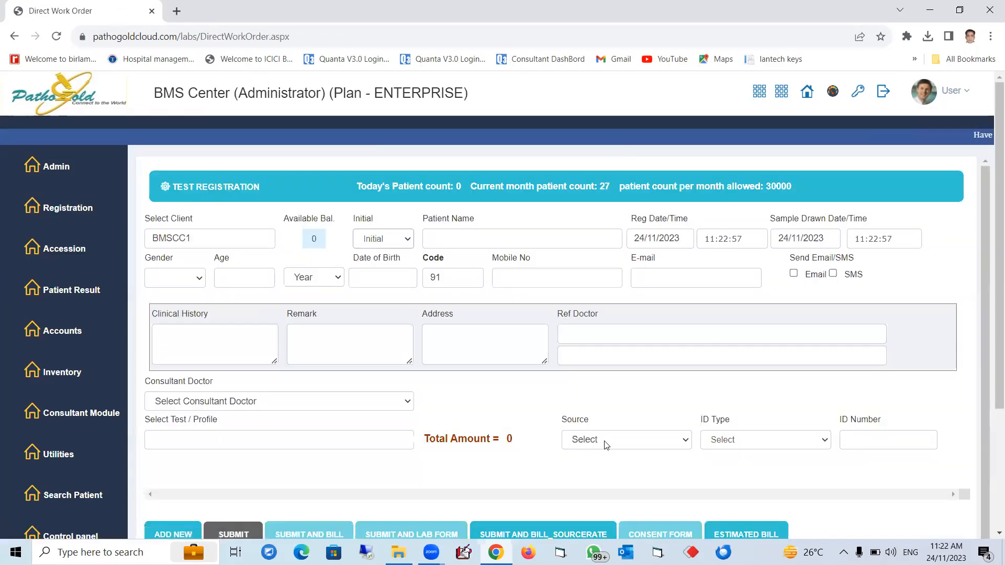
pyautogui.click(606, 445)
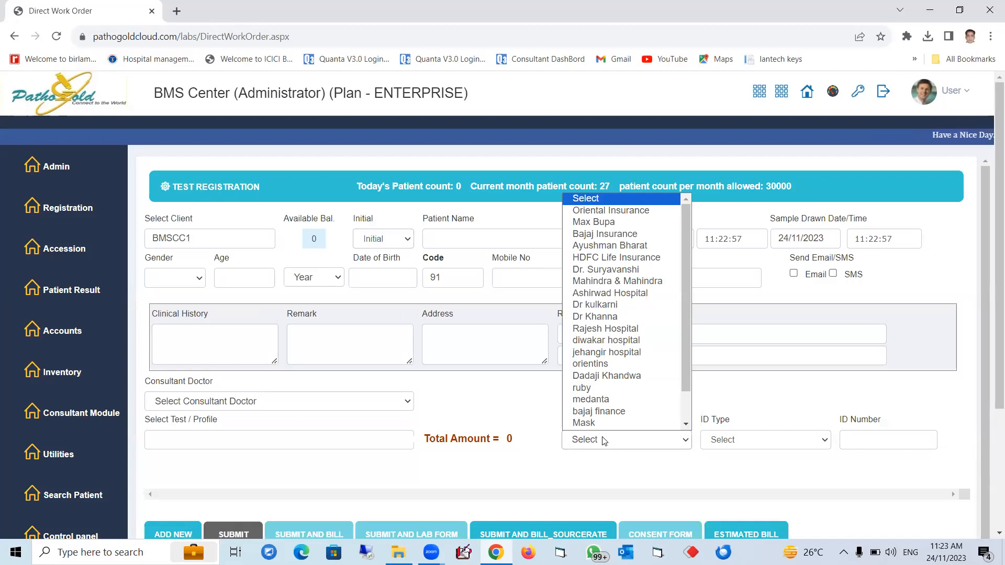
pyautogui.scroll(-1, 602, 340)
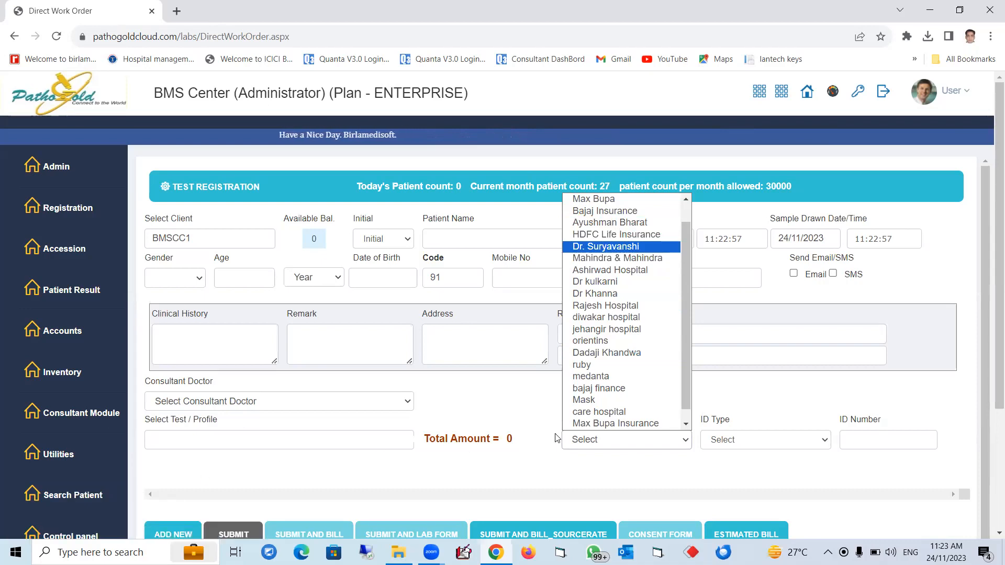
pyautogui.click(520, 476)
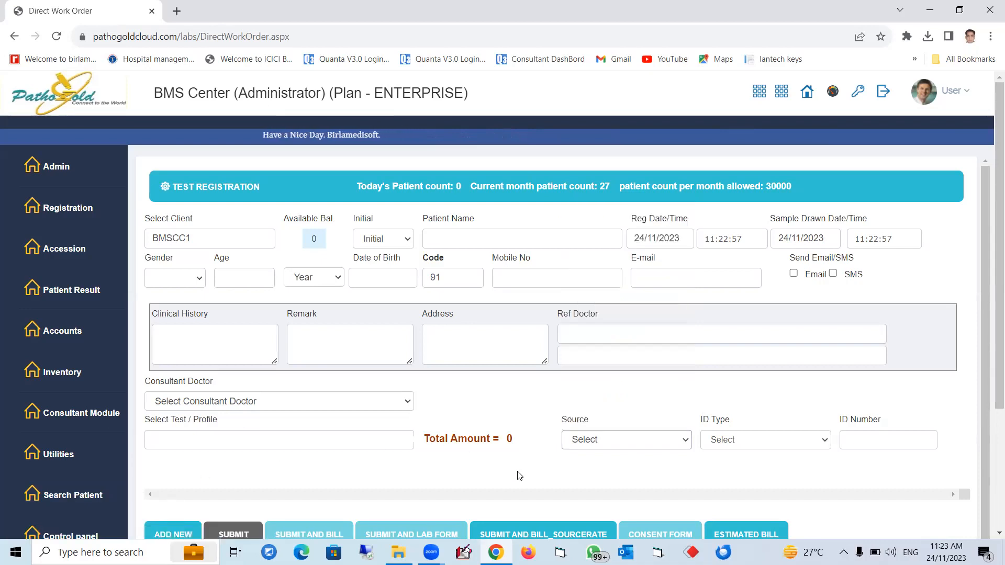
# Step: Search the patient name field for an existing patient and load their saved details
pyautogui.click(408, 240)
pyautogui.click(447, 242)
pyautogui.write('avinash')
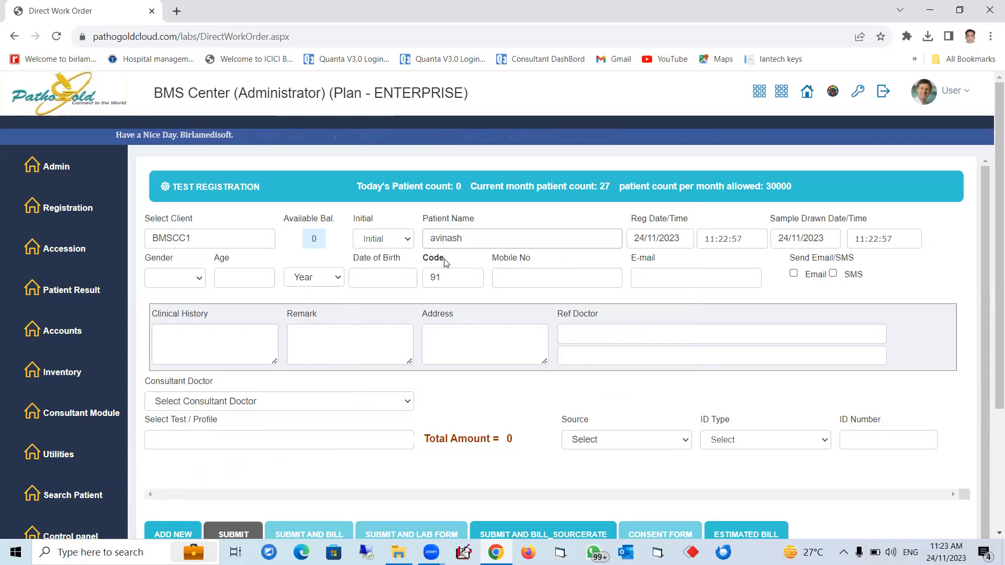
pyautogui.click(475, 276)
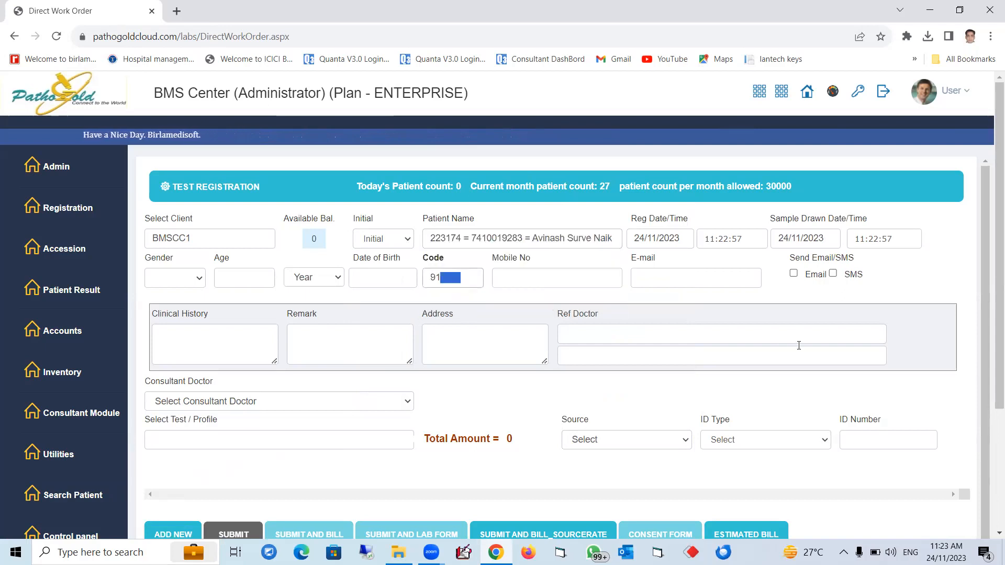
pyautogui.click(440, 241)
pyautogui.write('avinash')
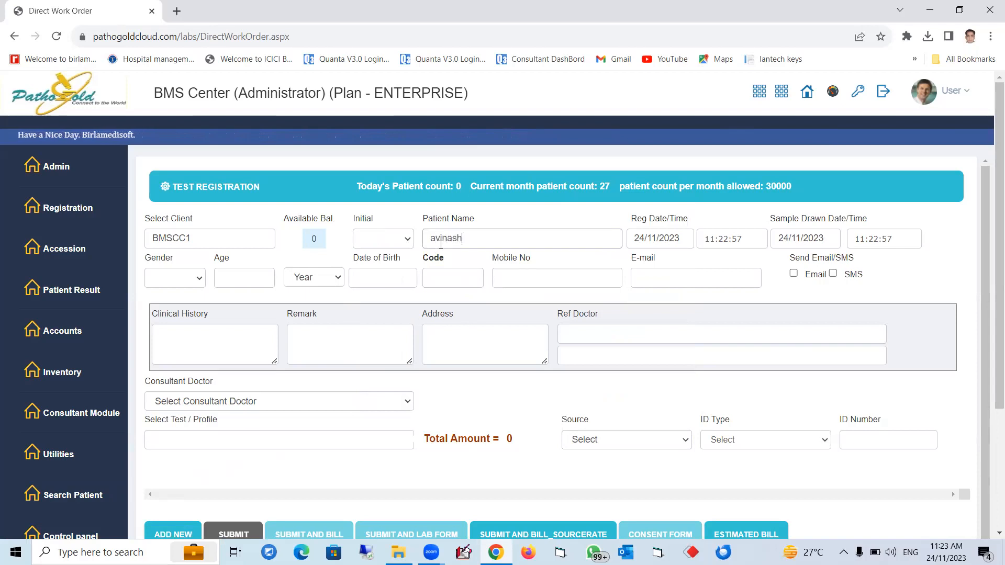
pyautogui.click(560, 259)
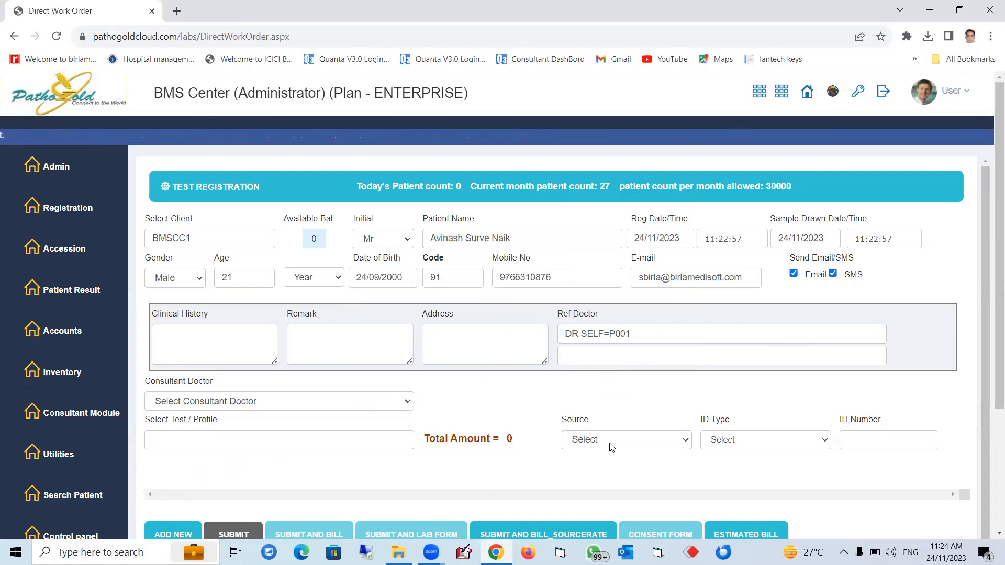
# Step: Add the SLLPR - LIPID PROFILE test and delete it again
pyautogui.click(369, 439)
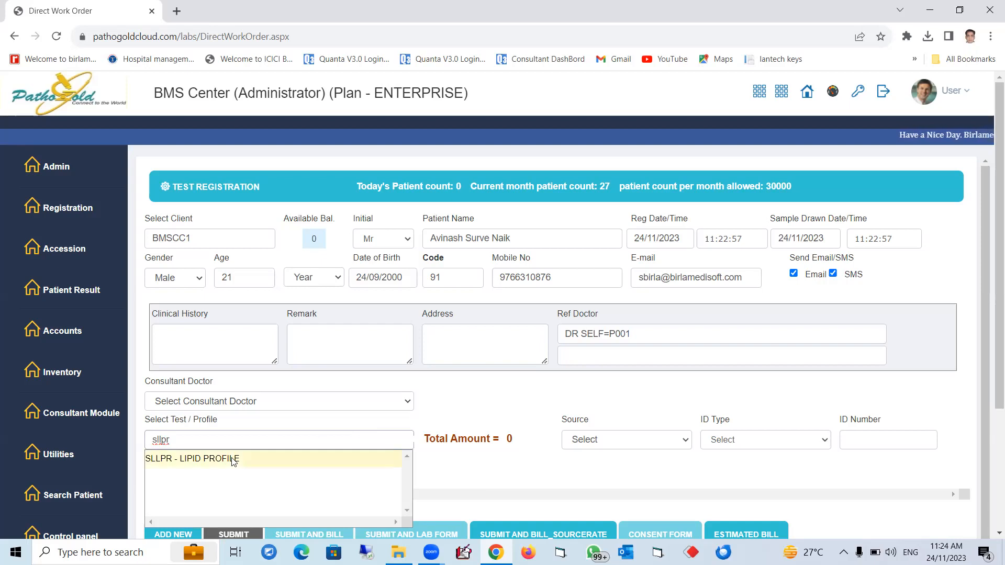
pyautogui.click(233, 461)
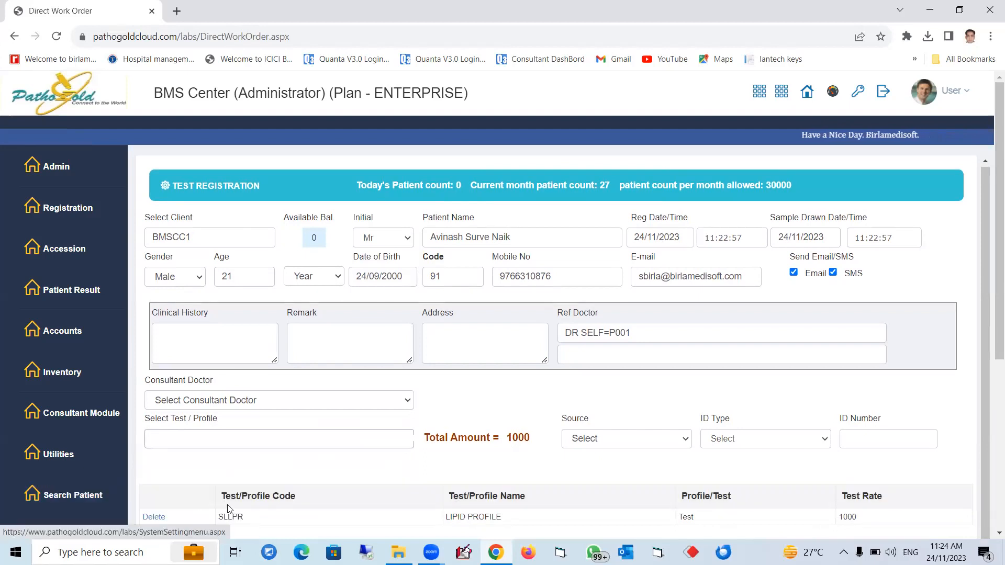
pyautogui.click(154, 518)
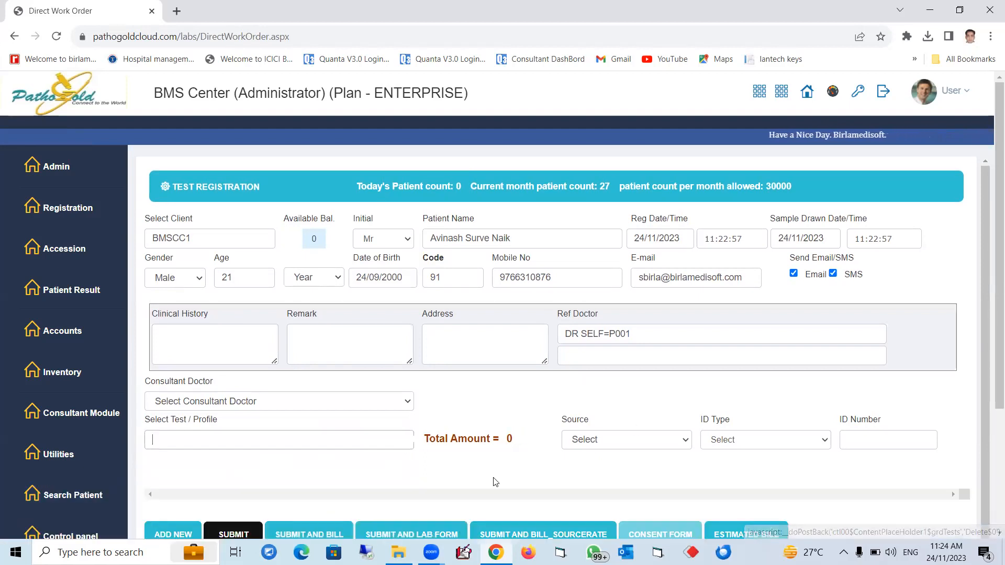
# Step: Set the Source to Oriental Insurance and add the SLLPR - LIPID PROFILE test
pyautogui.click(635, 448)
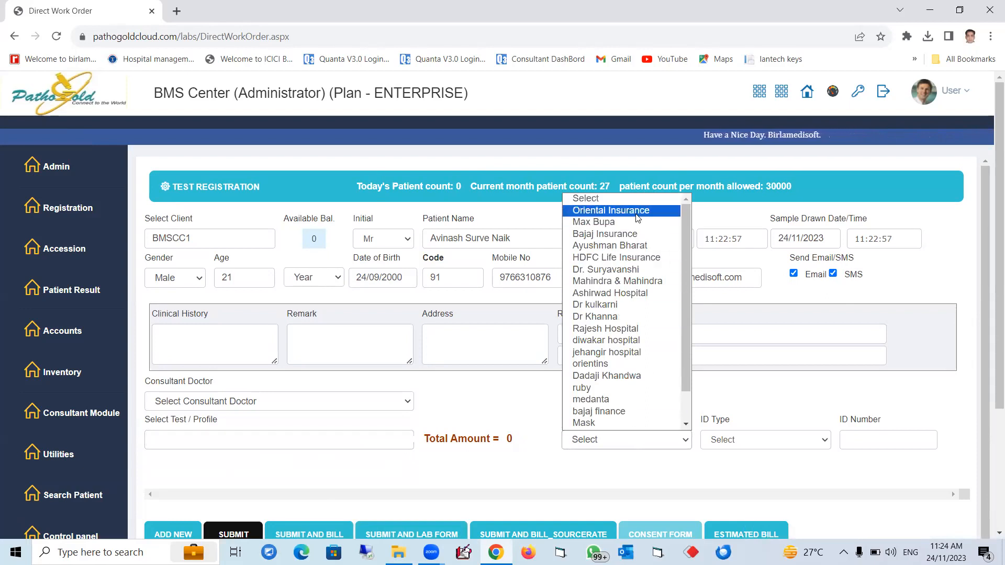
pyautogui.click(611, 210)
pyautogui.click(294, 444)
pyautogui.write('sllpr')
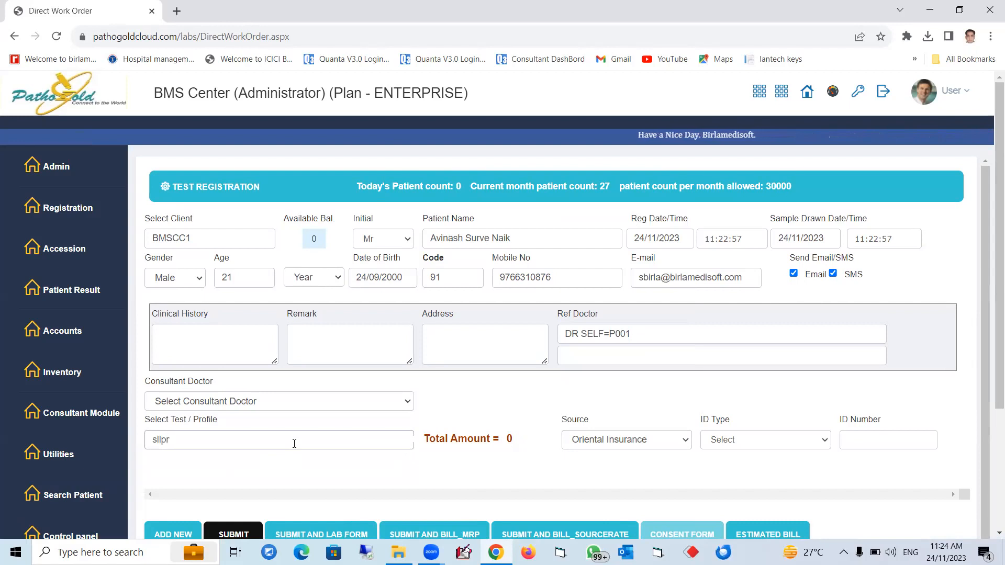
pyautogui.click(242, 464)
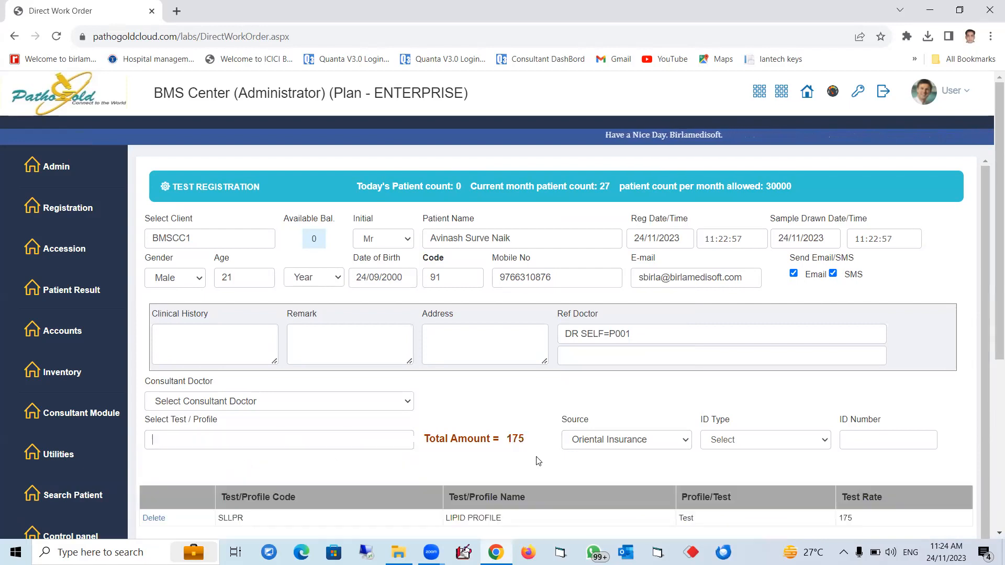
# Step: Highlight the total amount for the registration
pyautogui.doubleClick(514, 439)
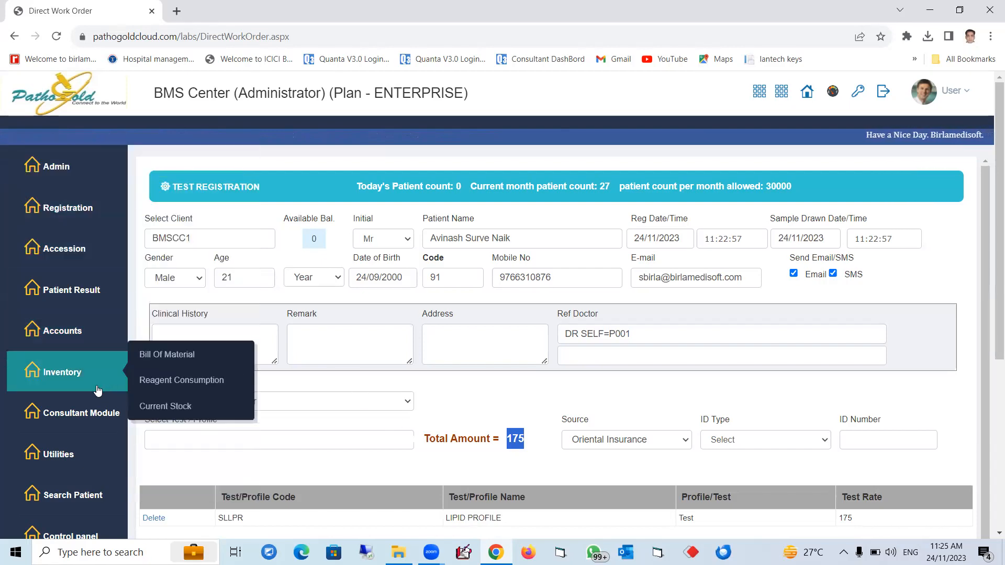
pyautogui.moveTo(190, 370)
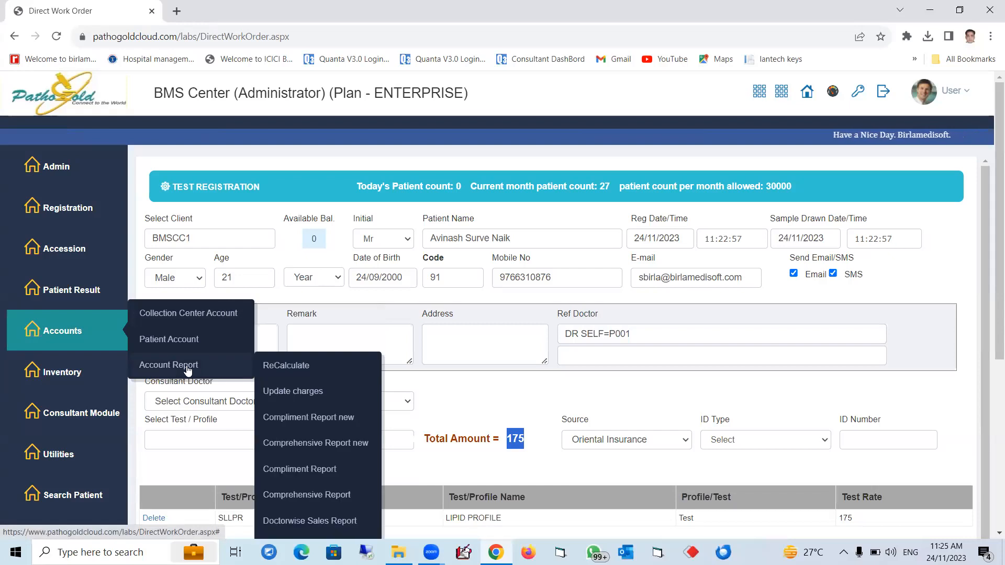
# Step: Open the Generate Invoice Source report from the account reports
pyautogui.scroll(-3, 191, 370)
pyautogui.moveTo(88, 240)
pyautogui.moveTo(83, 198)
pyautogui.moveTo(173, 234)
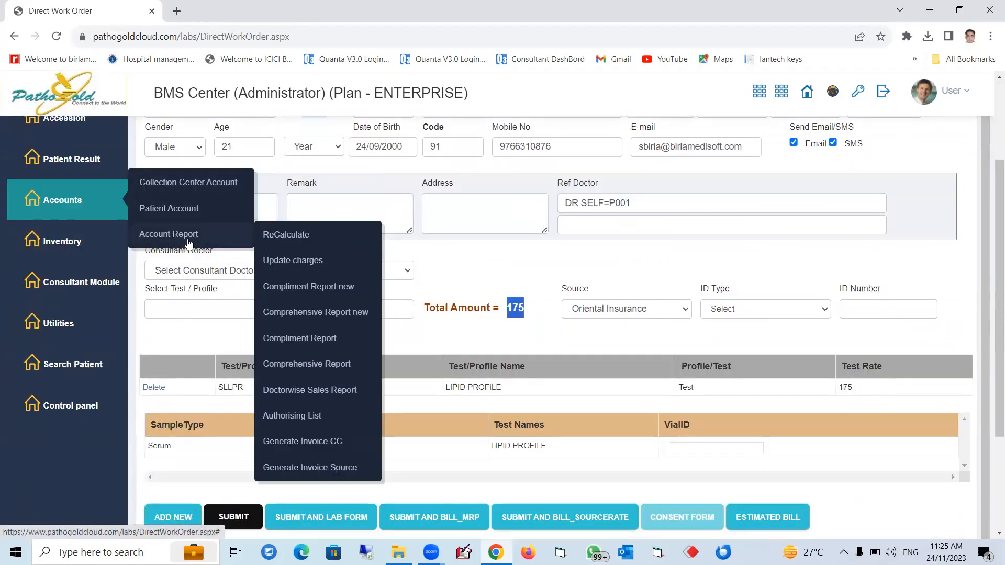
pyautogui.click(306, 468)
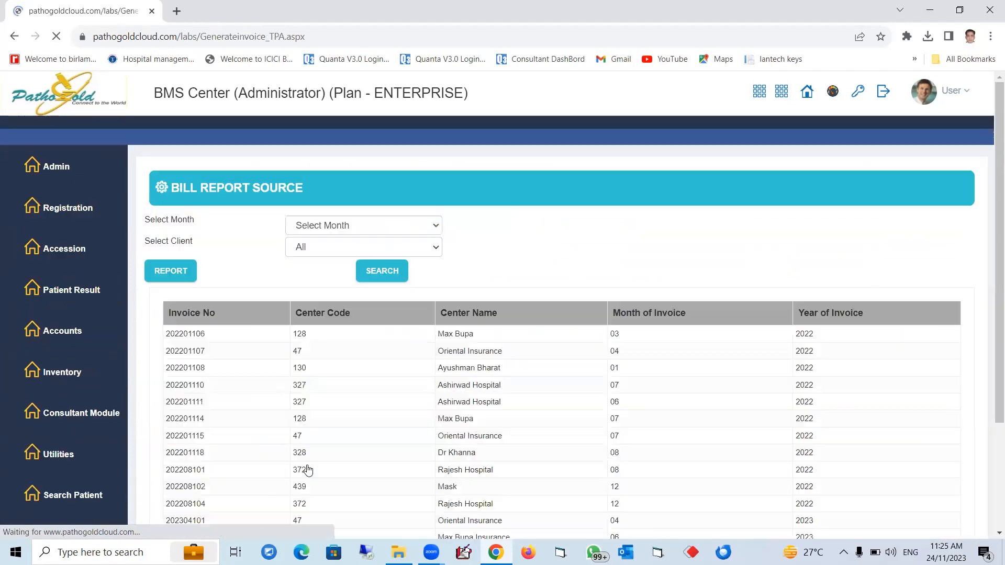
# Step: Search source bills for the month June and client Oriental Insurance
pyautogui.click(350, 227)
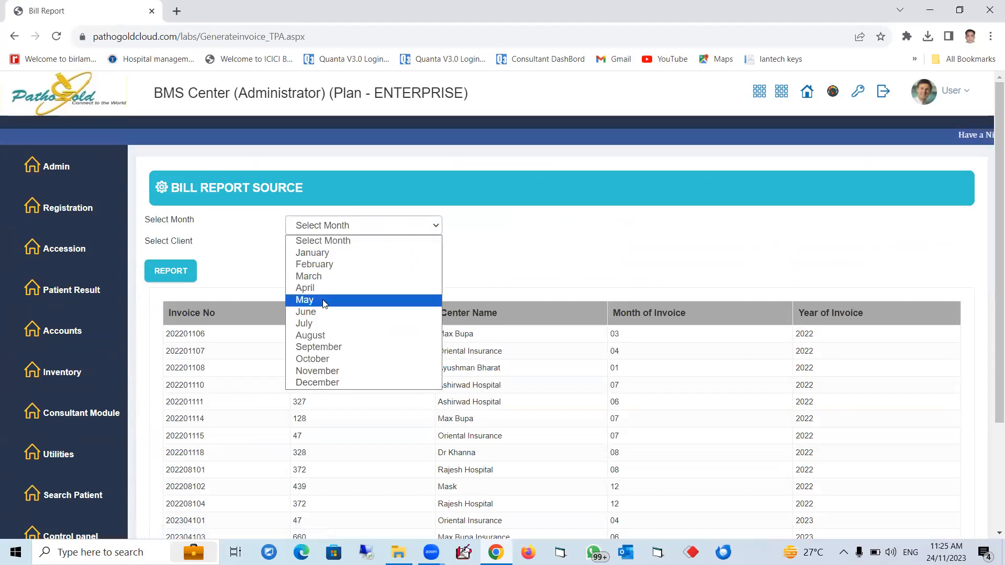
pyautogui.click(325, 313)
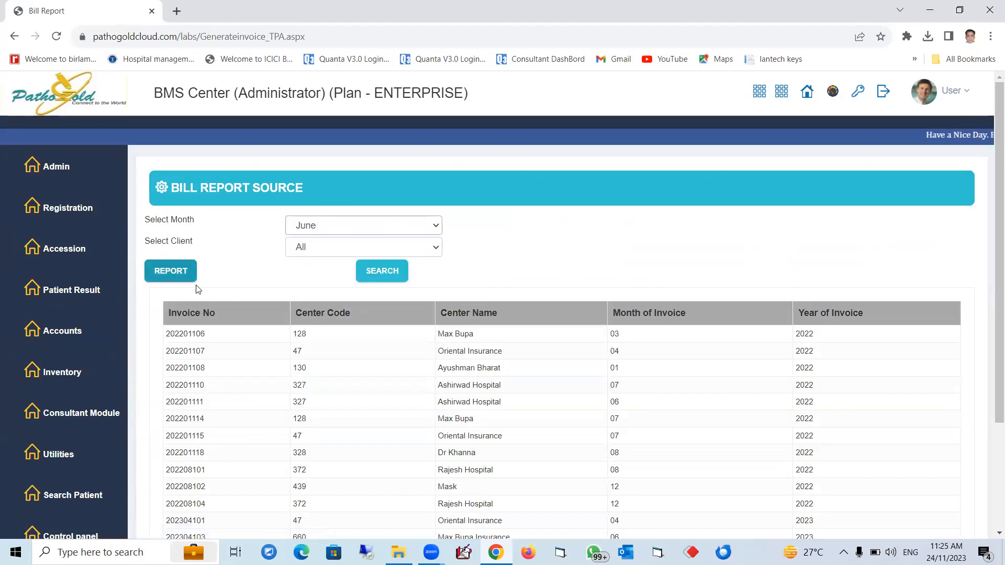
pyautogui.click(336, 248)
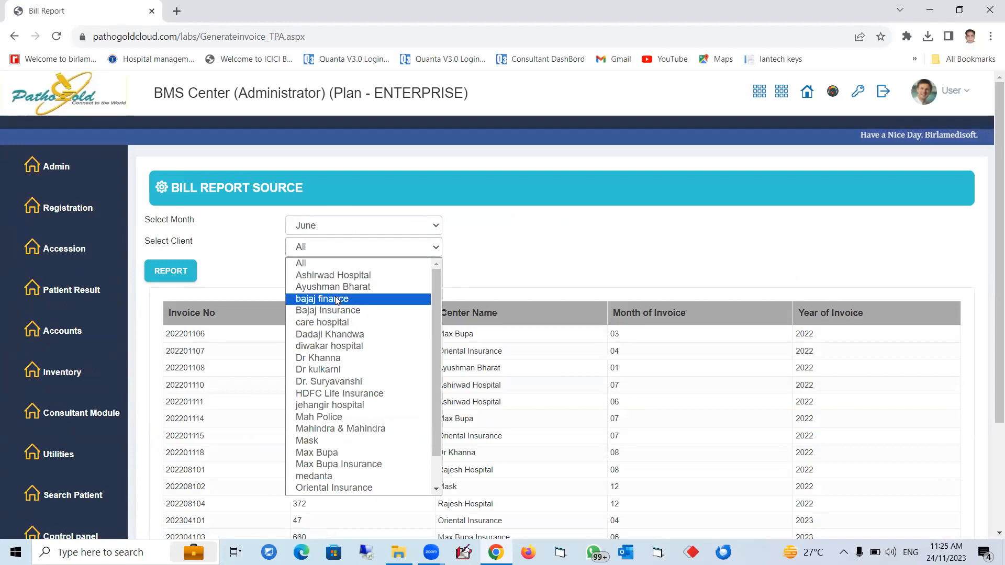
pyautogui.scroll(-1, 348, 470)
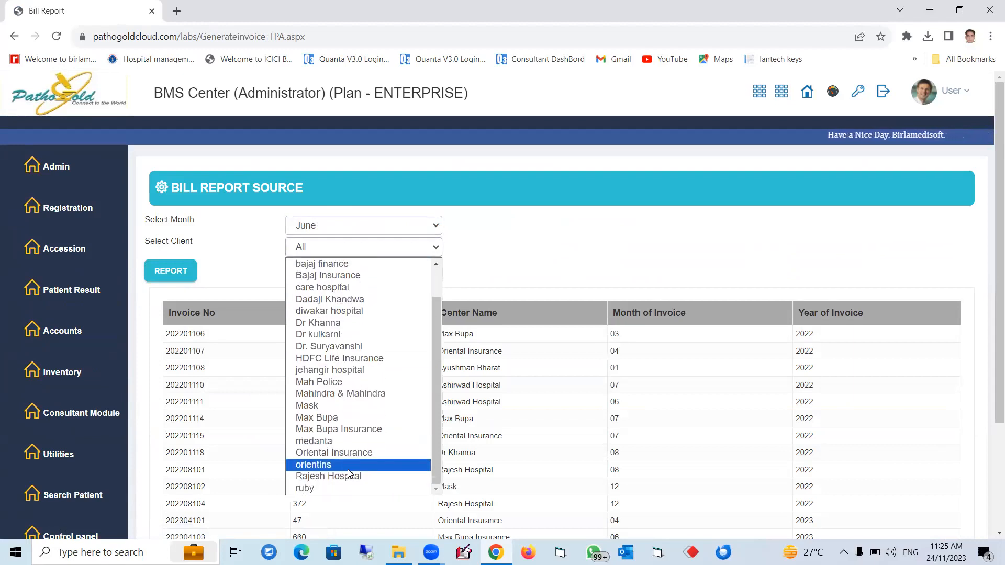
pyautogui.click(351, 453)
pyautogui.click(373, 271)
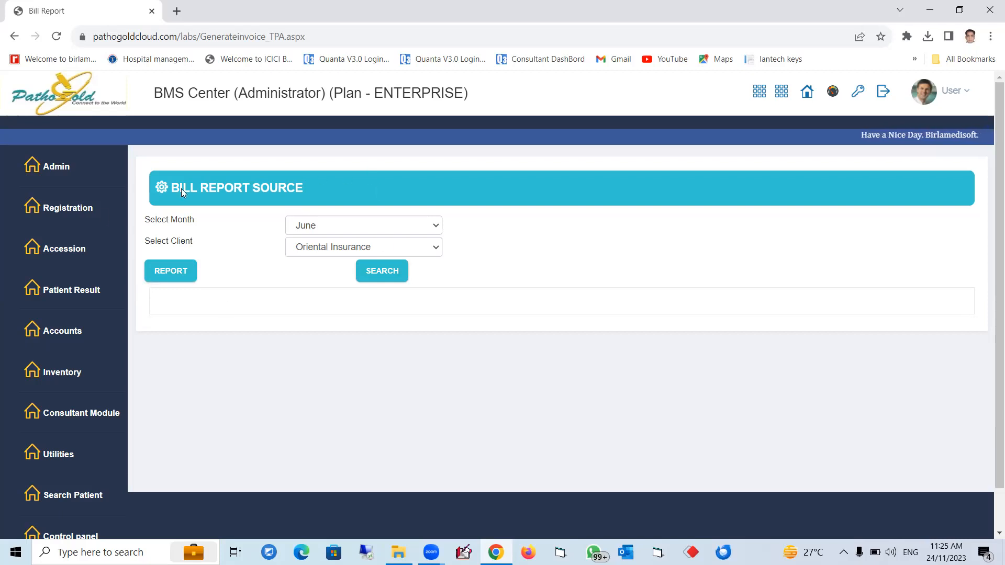
# Step: Open Define Rate Types and review the list of Source rate types
pyautogui.moveTo(62, 374)
pyautogui.scroll(-1, 138, 378)
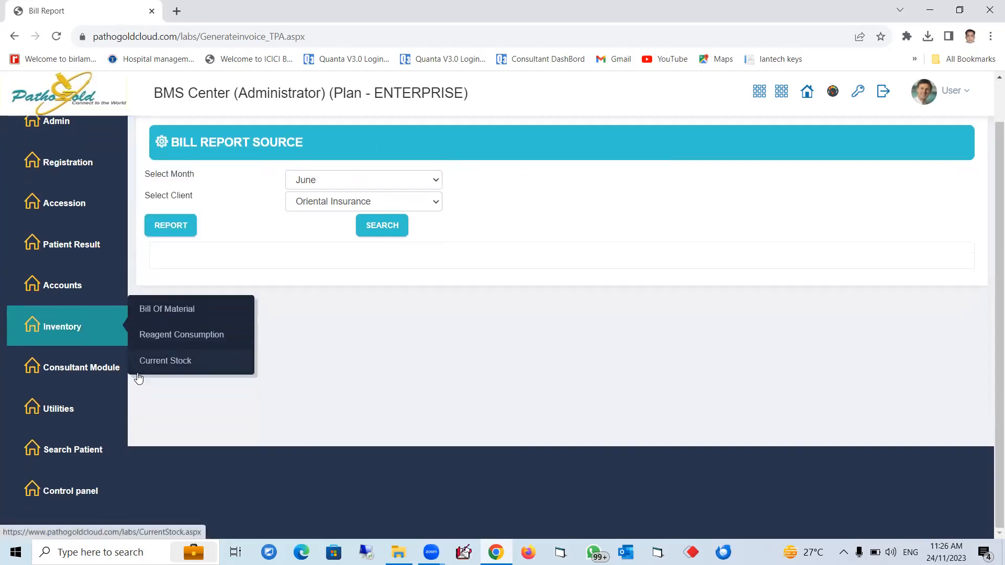
pyautogui.moveTo(84, 485)
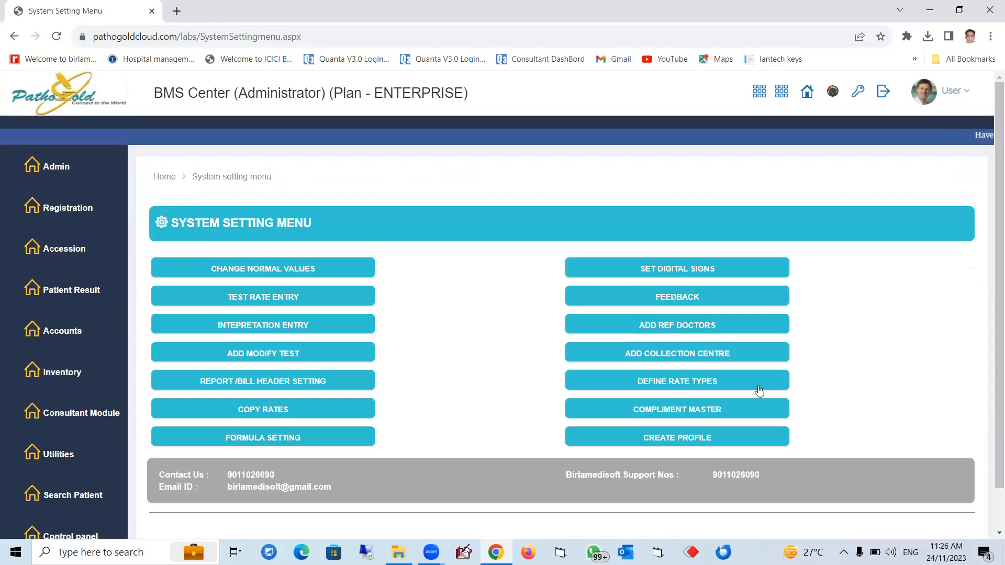
pyautogui.click(678, 384)
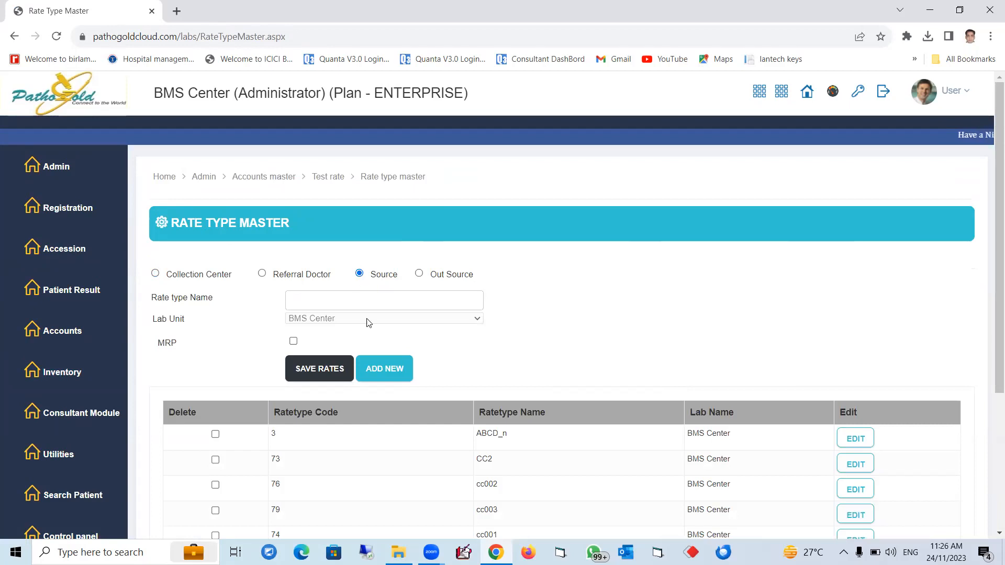
pyautogui.scroll(-4, 409, 344)
pyautogui.scroll(-6, 511, 410)
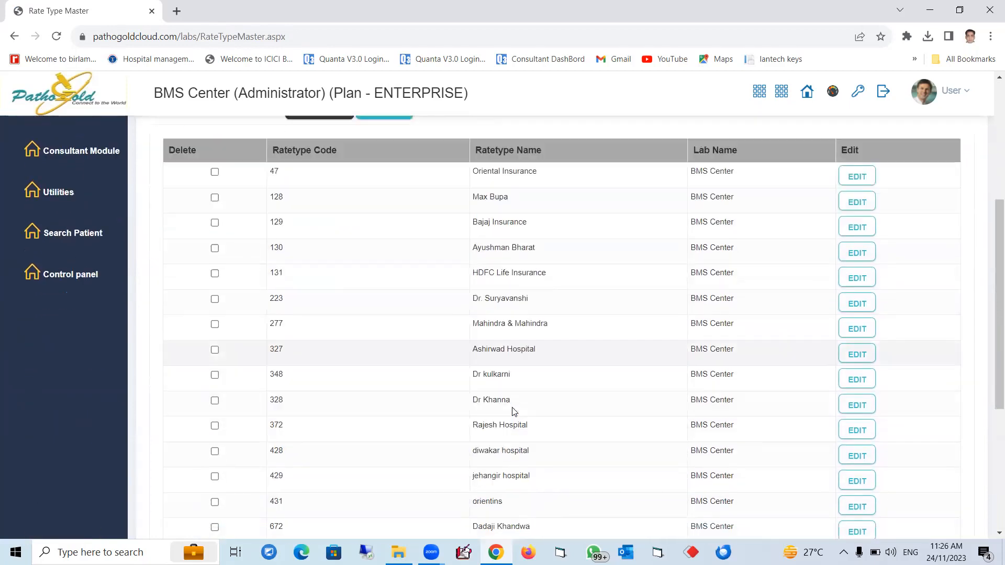
pyautogui.scroll(2, 512, 410)
pyautogui.scroll(8, 511, 411)
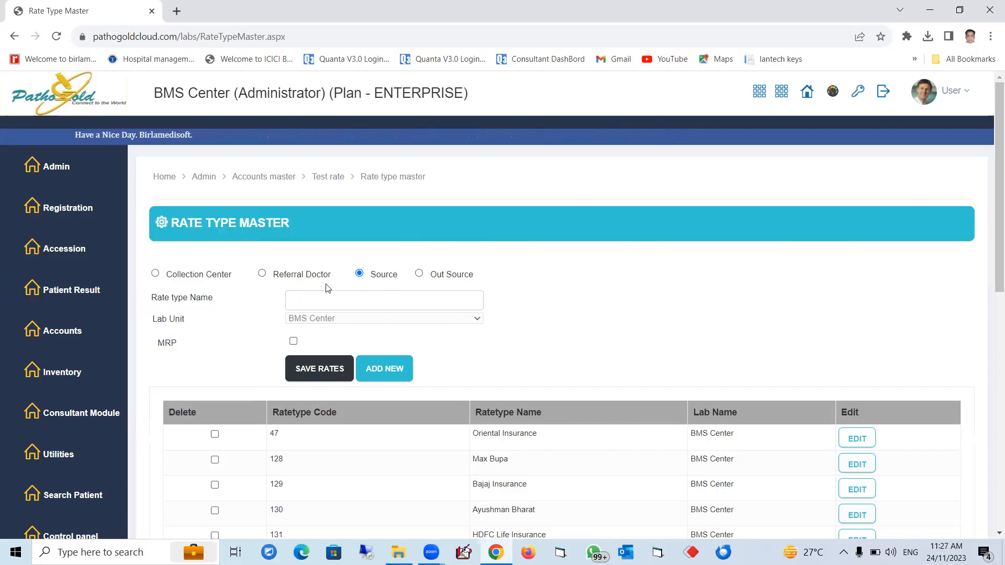
# Step: Switch the rate type category to Collection Center and review its rate types
pyautogui.click(155, 274)
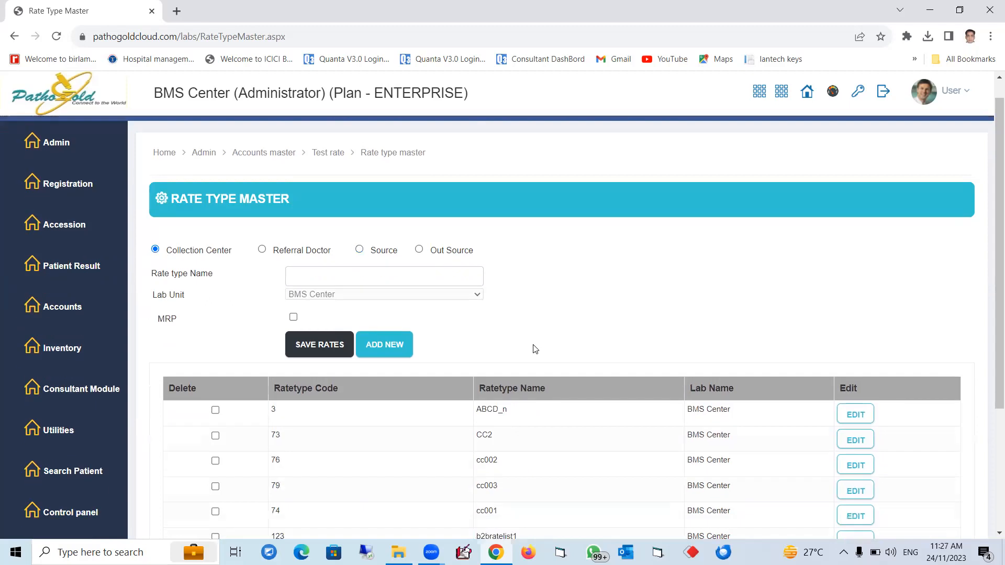
pyautogui.scroll(-2, 532, 348)
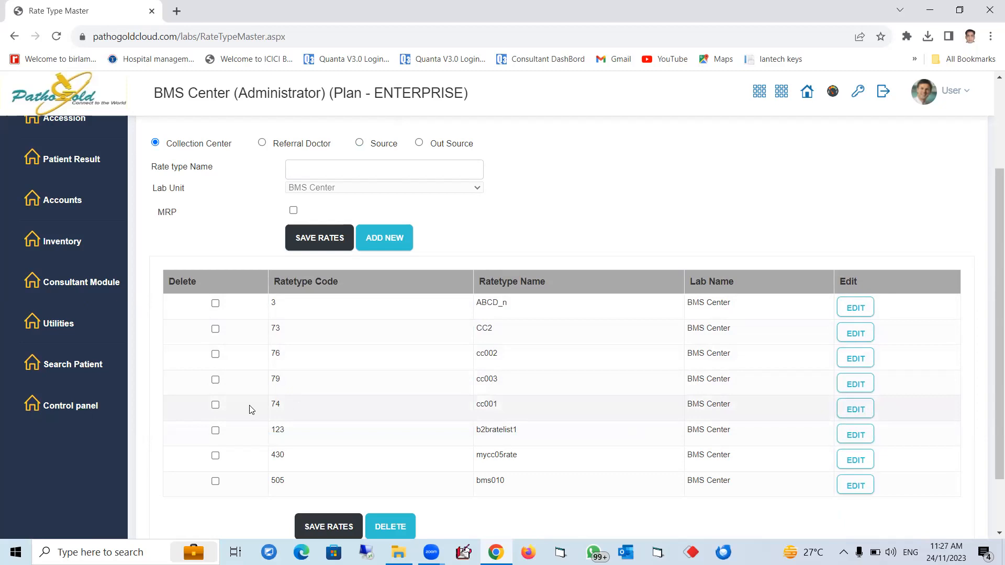
pyautogui.click(855, 410)
# Step: Log out and sign in as the collection centre user with the saved username and password
pyautogui.click(885, 93)
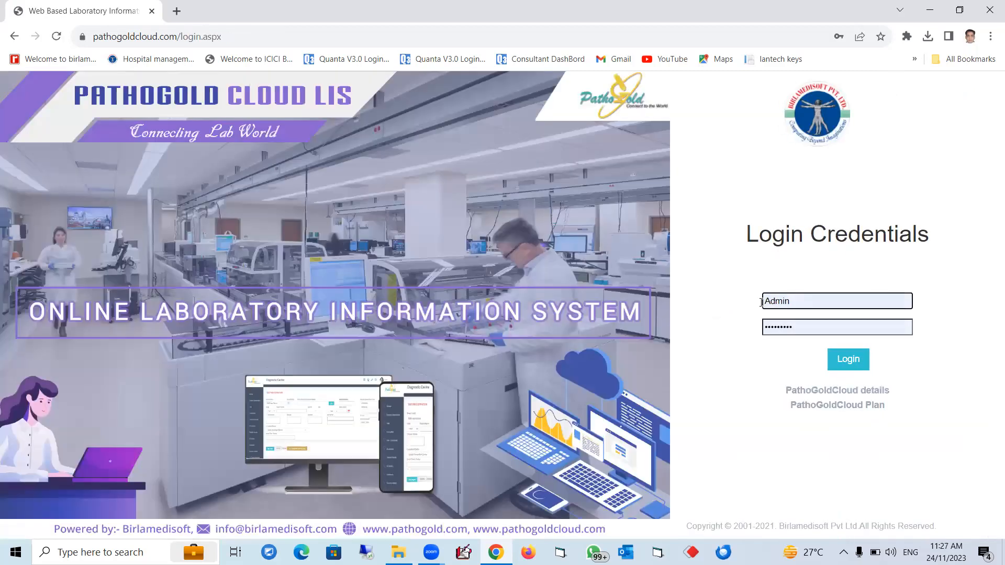
pyautogui.doubleClick(761, 302)
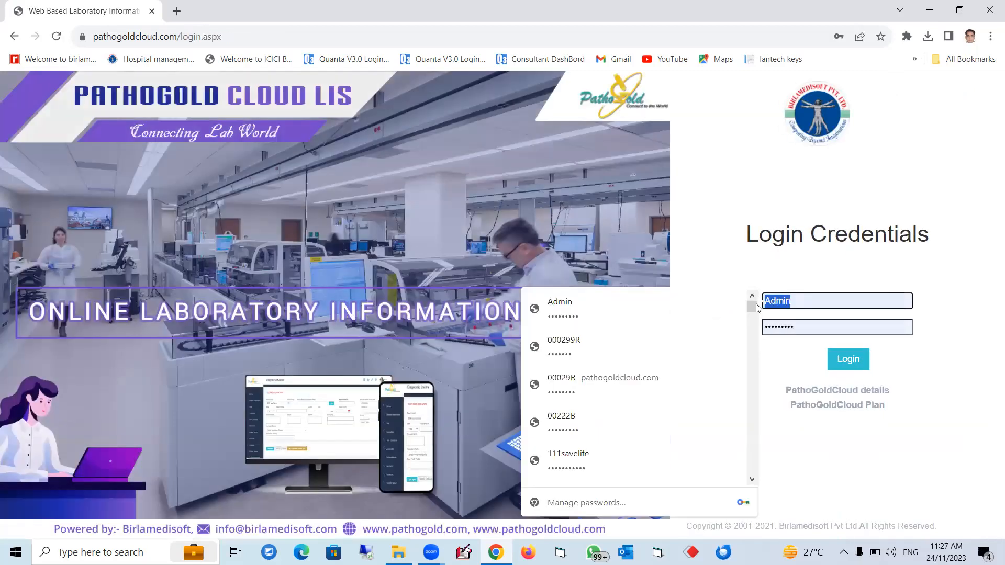
pyautogui.write('cc001')
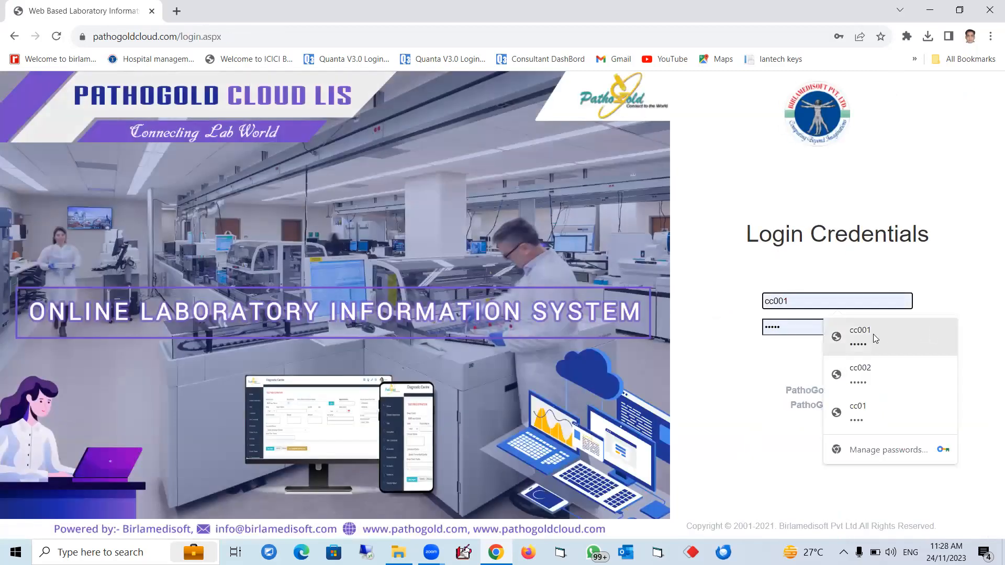
pyautogui.click(873, 334)
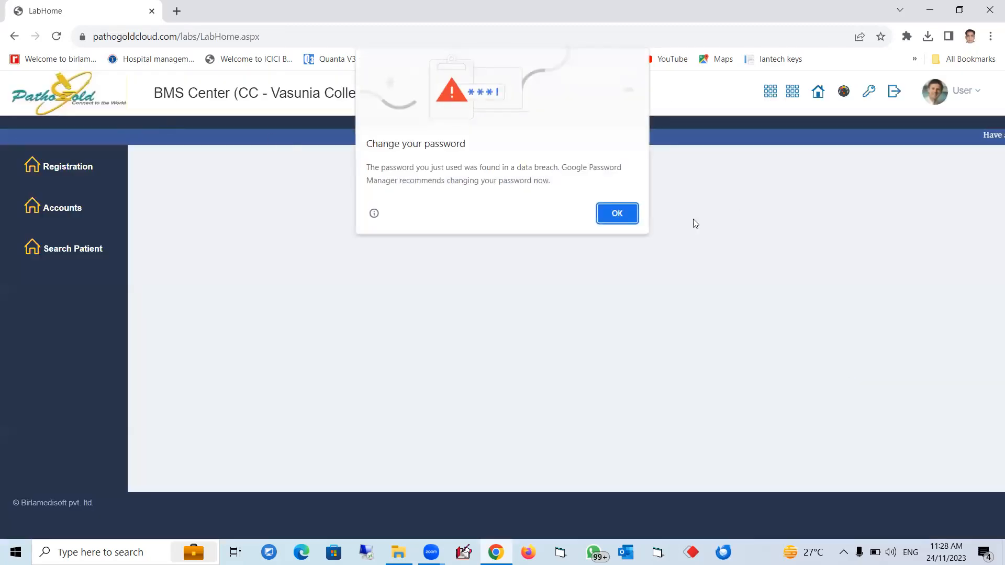
pyautogui.click(618, 213)
pyautogui.moveTo(34, 168)
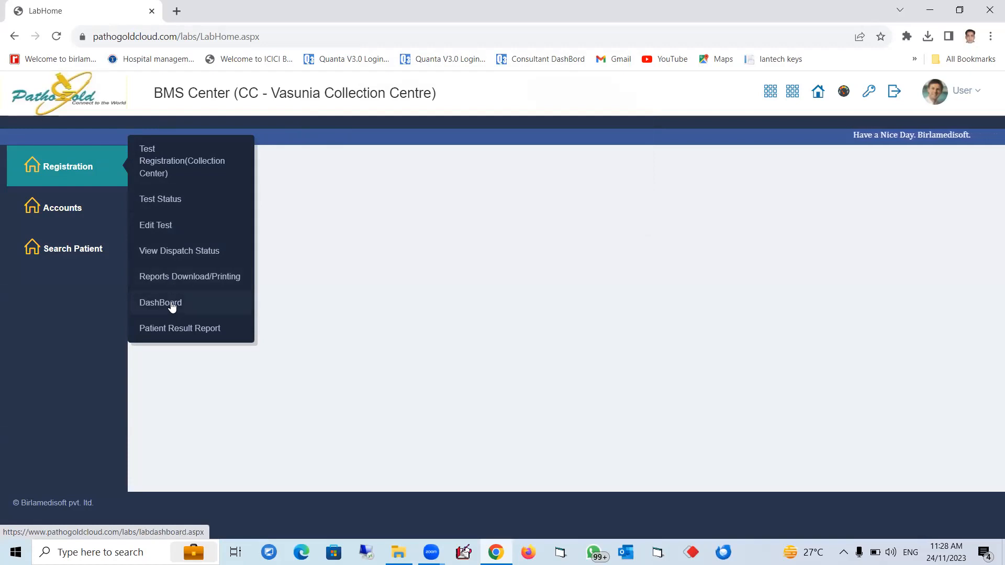
pyautogui.moveTo(89, 210)
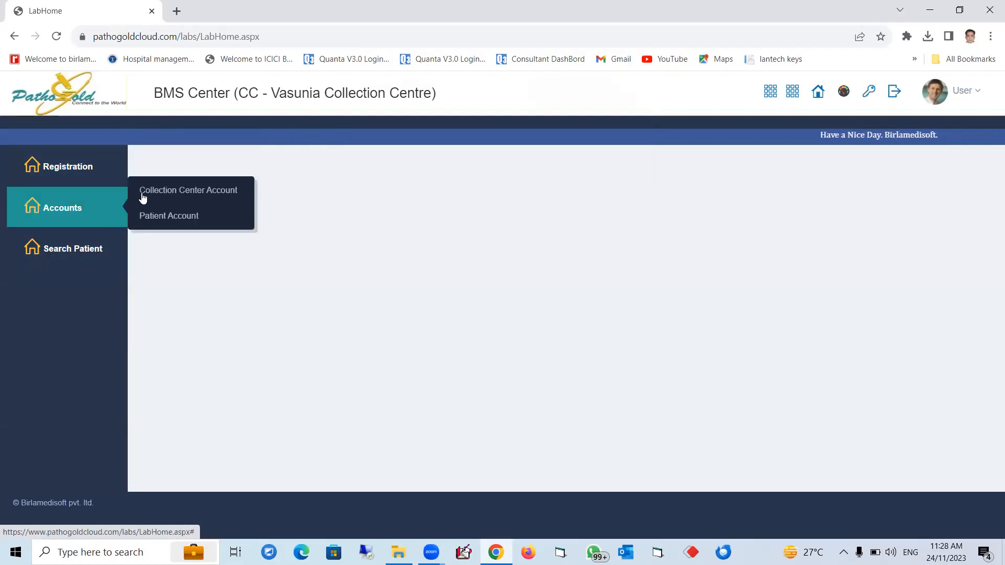
pyautogui.moveTo(190, 194)
pyautogui.click(317, 180)
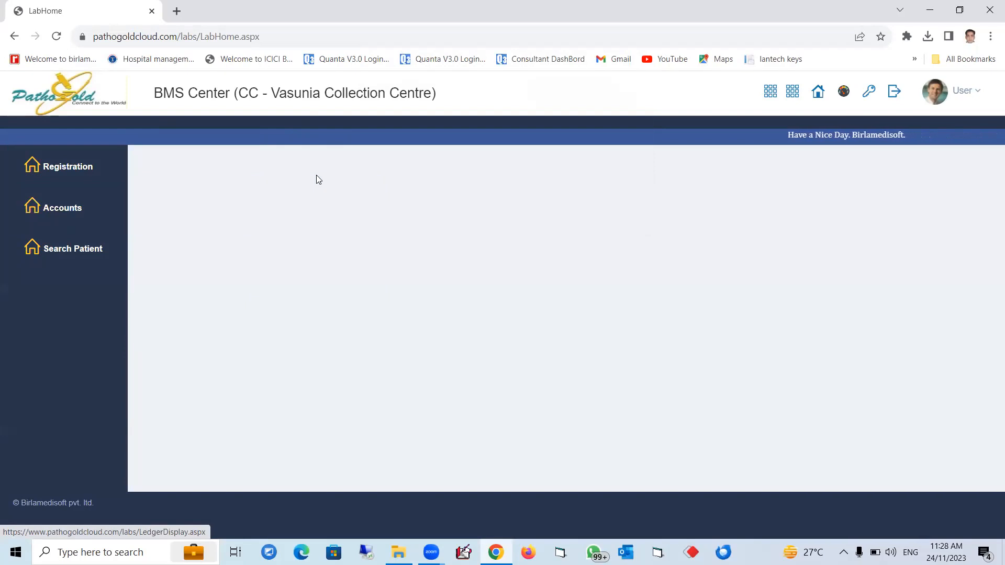
pyautogui.moveTo(148, 199)
pyautogui.moveTo(180, 193)
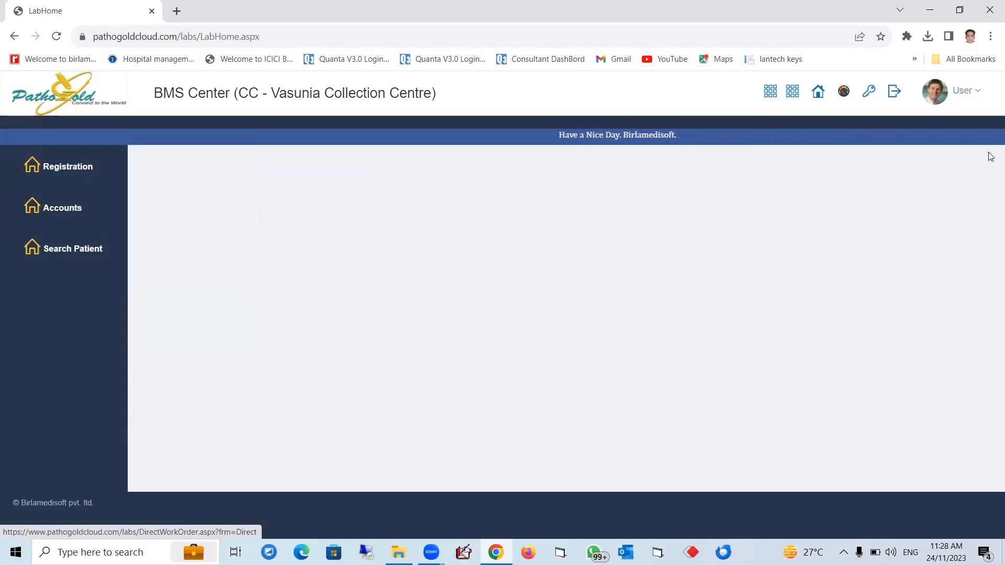
# Step: Log out and sign back in as Admin using the saved password
pyautogui.click(894, 93)
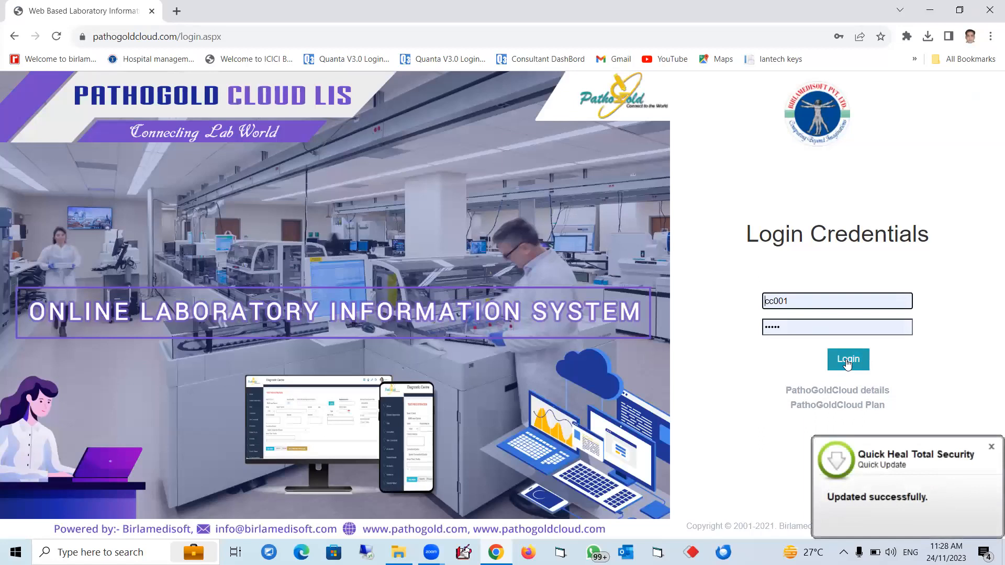
pyautogui.doubleClick(811, 301)
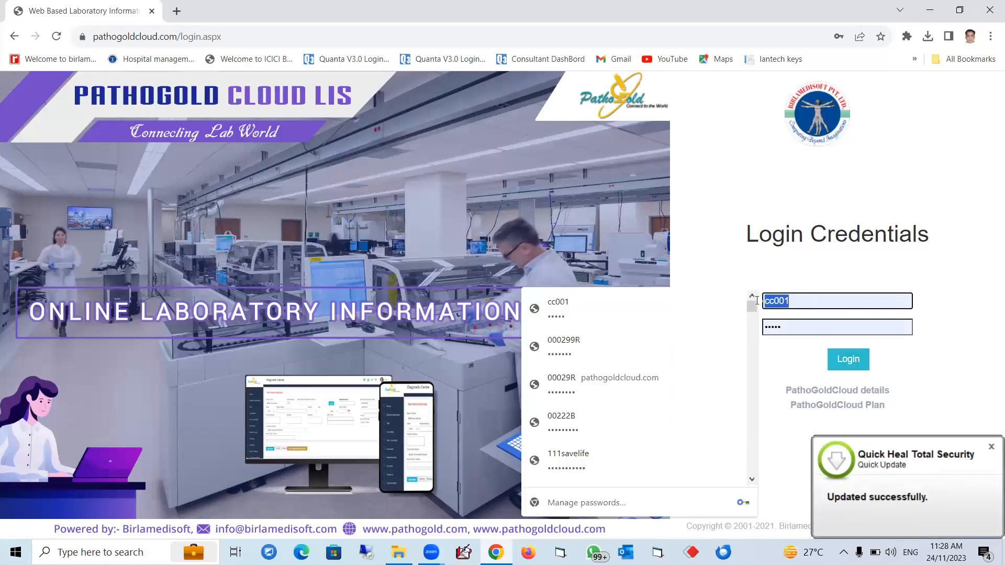
pyautogui.write('Admin')
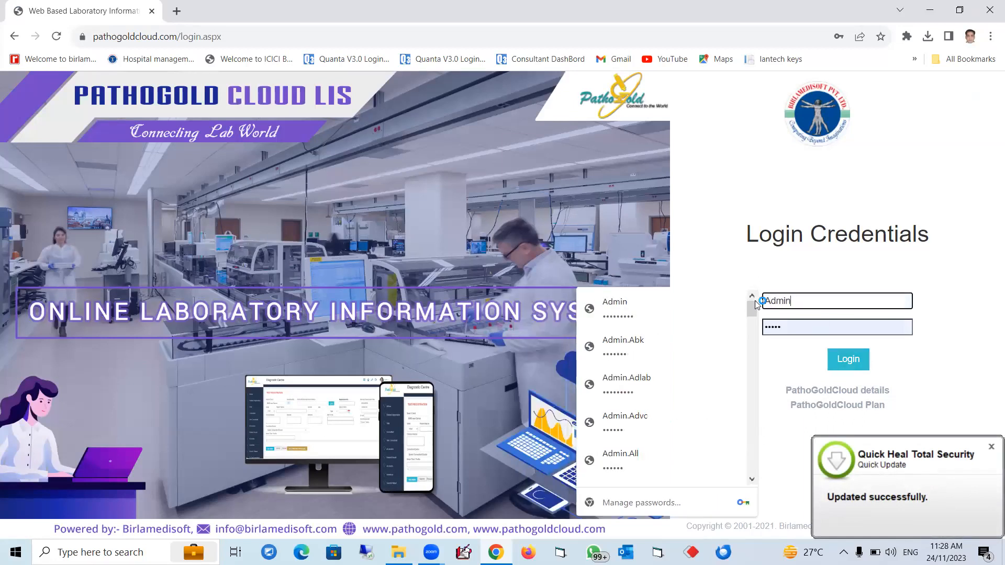
pyautogui.click(672, 311)
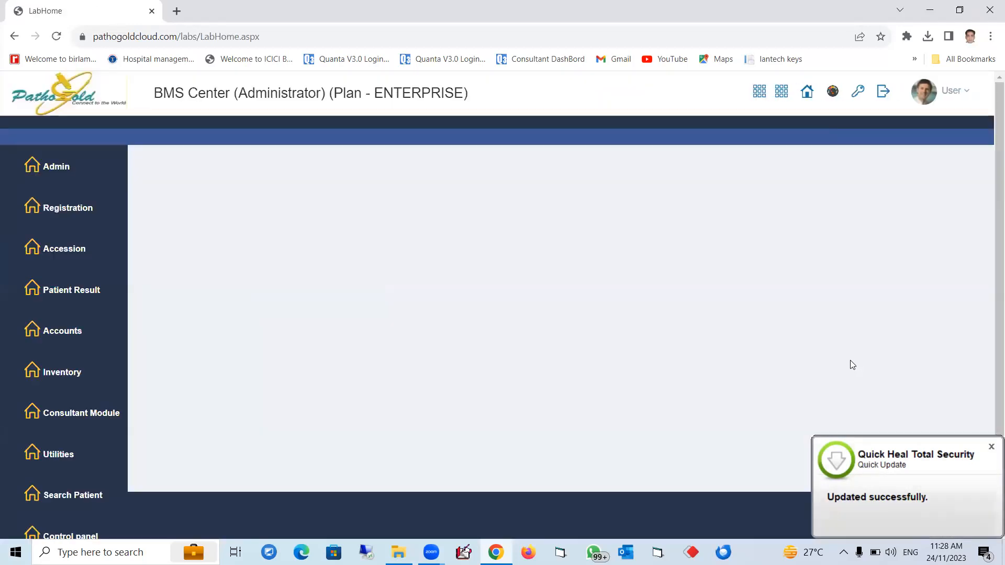
# Step: List the collection centre client ledger for cc01 = BMSCC1 from 24/01/2023 to 24/11/2023
pyautogui.moveTo(45, 330)
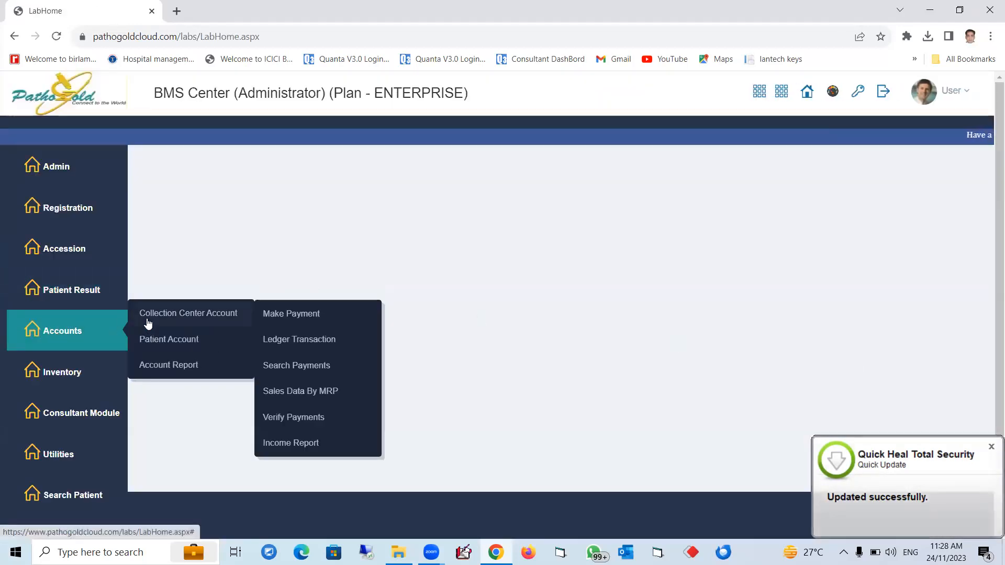
pyautogui.moveTo(161, 317)
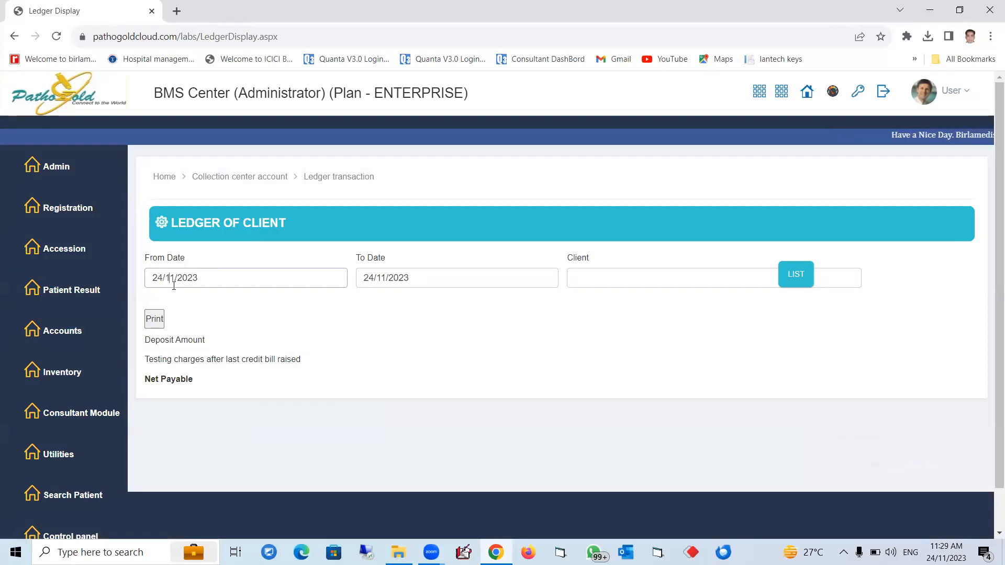
pyautogui.write('01')
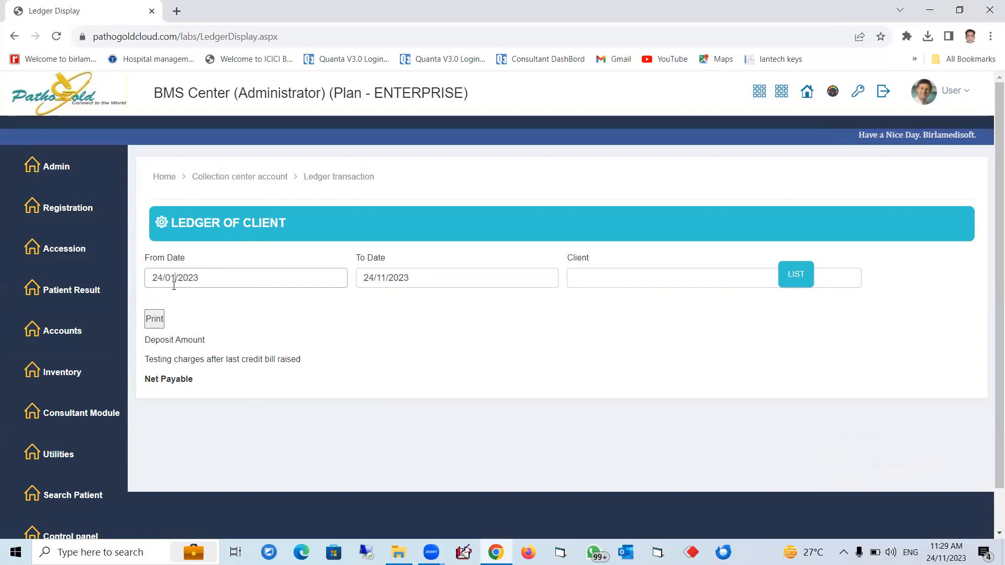
pyautogui.click(579, 279)
pyautogui.write('tc')
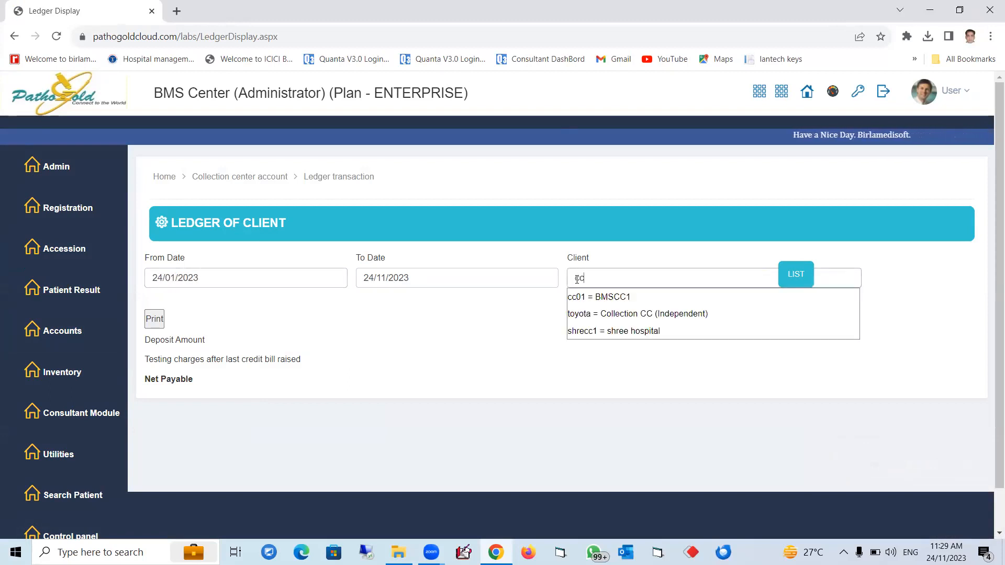
pyautogui.click(588, 302)
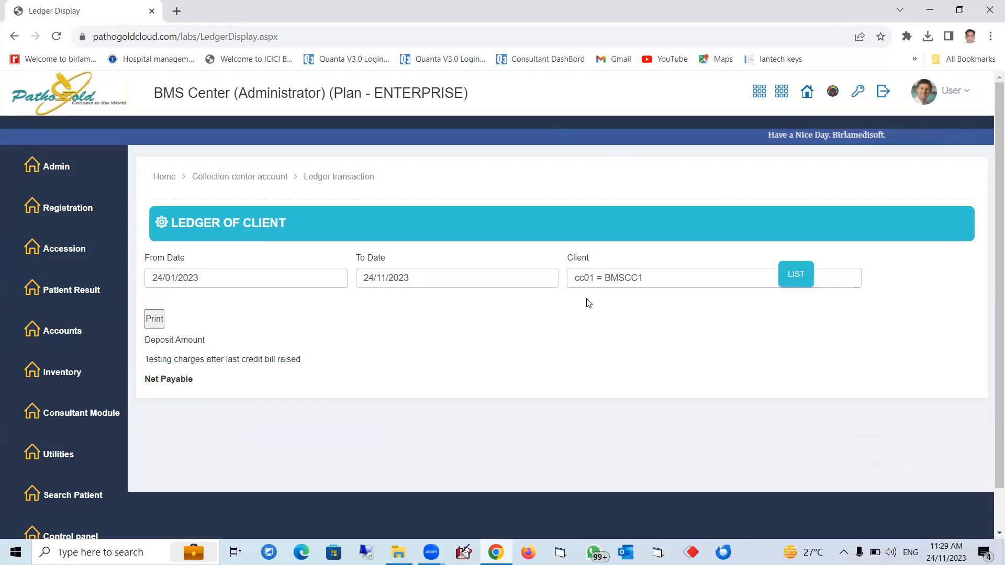
pyautogui.click(791, 276)
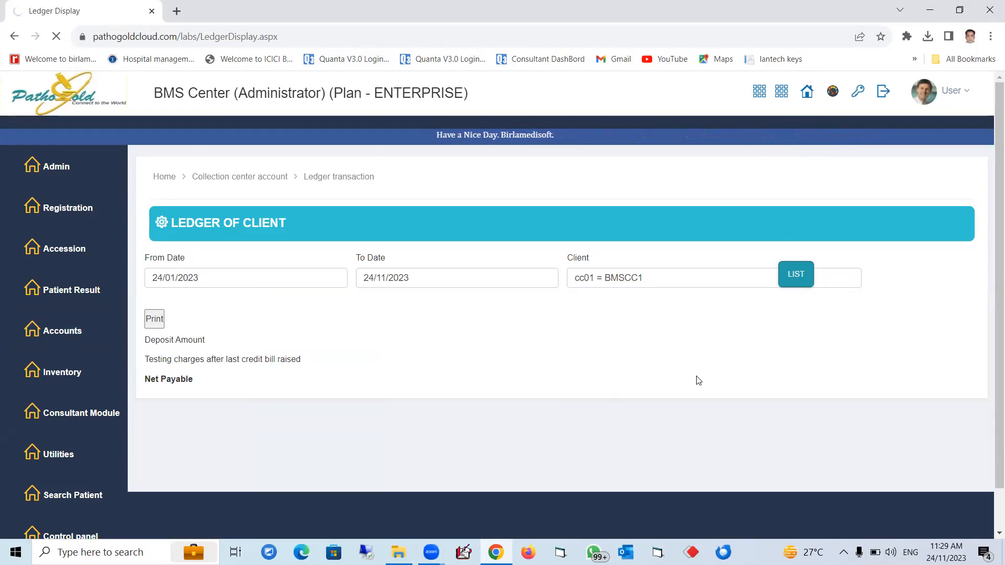
# Step: Scroll through the ledger entries and summary statement
pyautogui.moveTo(66, 261)
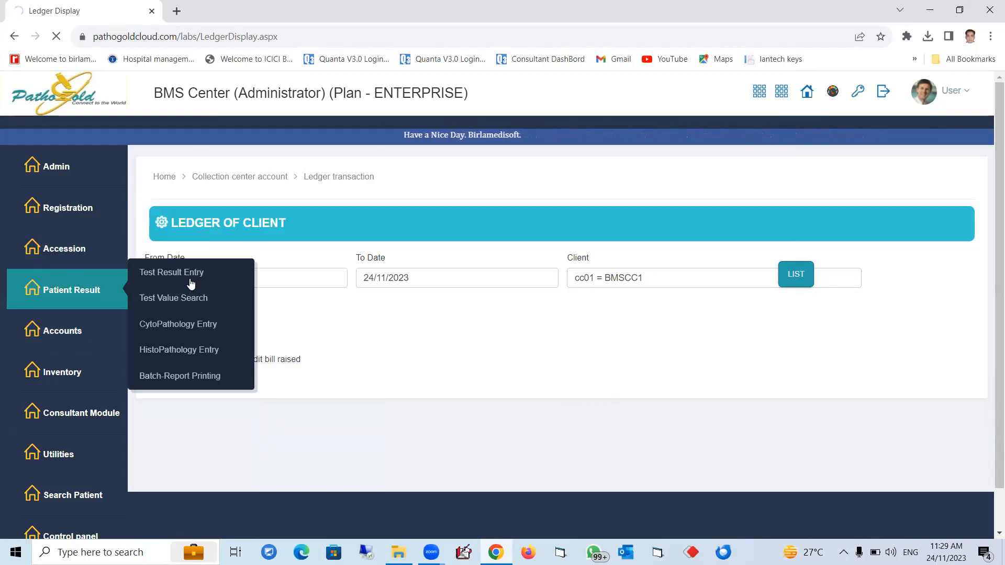
pyautogui.moveTo(238, 315)
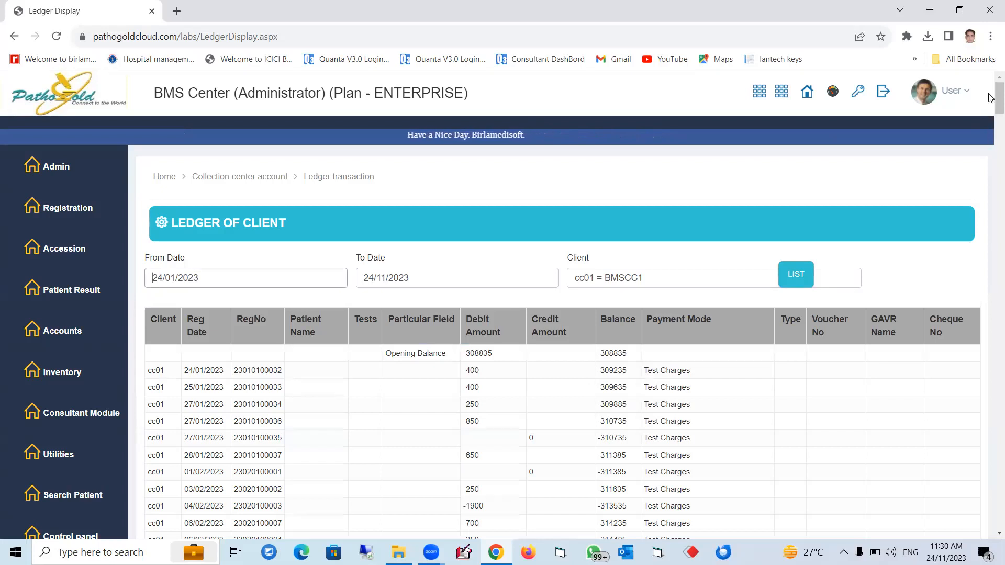
pyautogui.scroll(-6, 989, 152)
pyautogui.moveTo(990, 152); pyautogui.dragTo(980, 528)
pyautogui.scroll(-8, 905, 498)
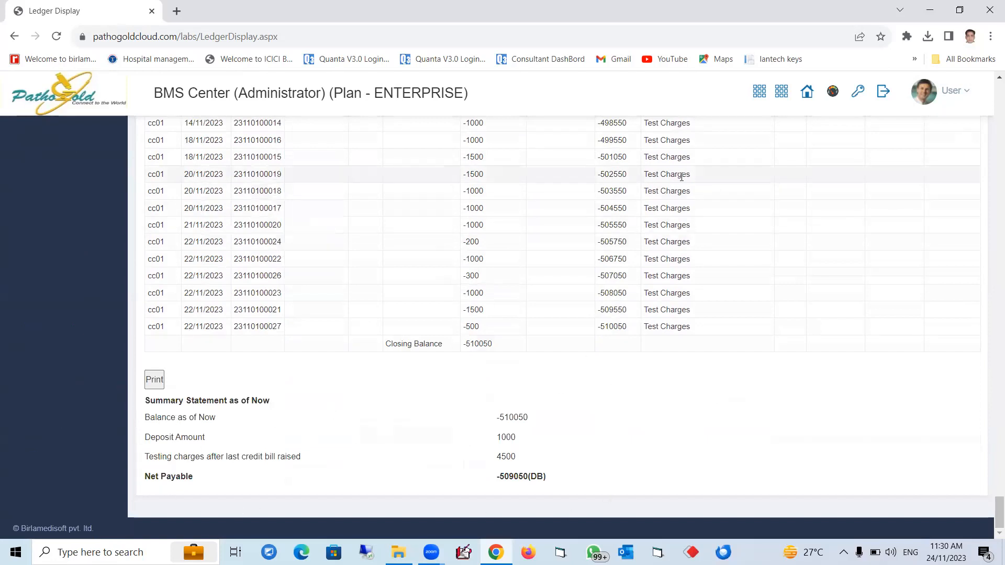
pyautogui.scroll(15, 696, 262)
pyautogui.scroll(20, 695, 256)
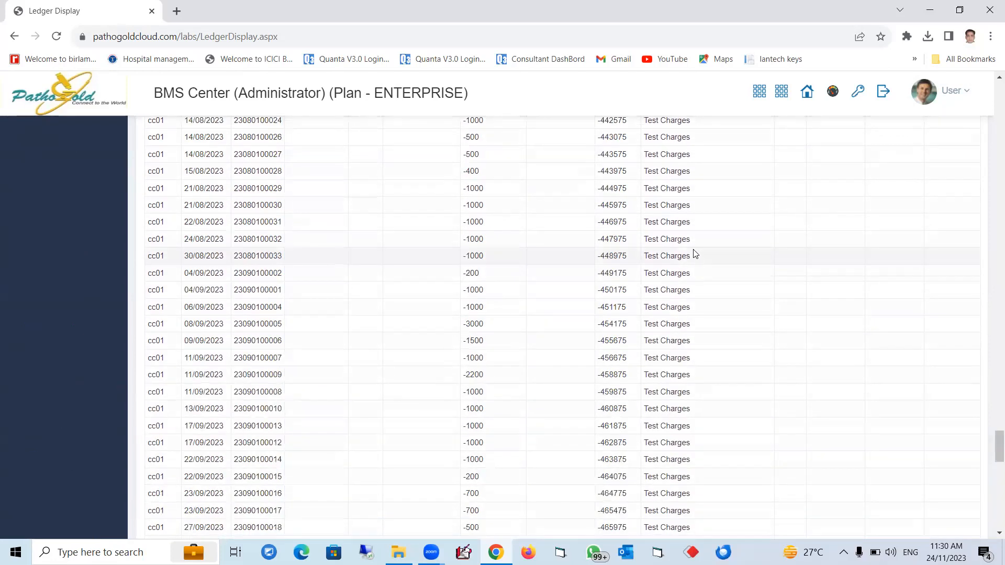
pyautogui.scroll(20, 696, 243)
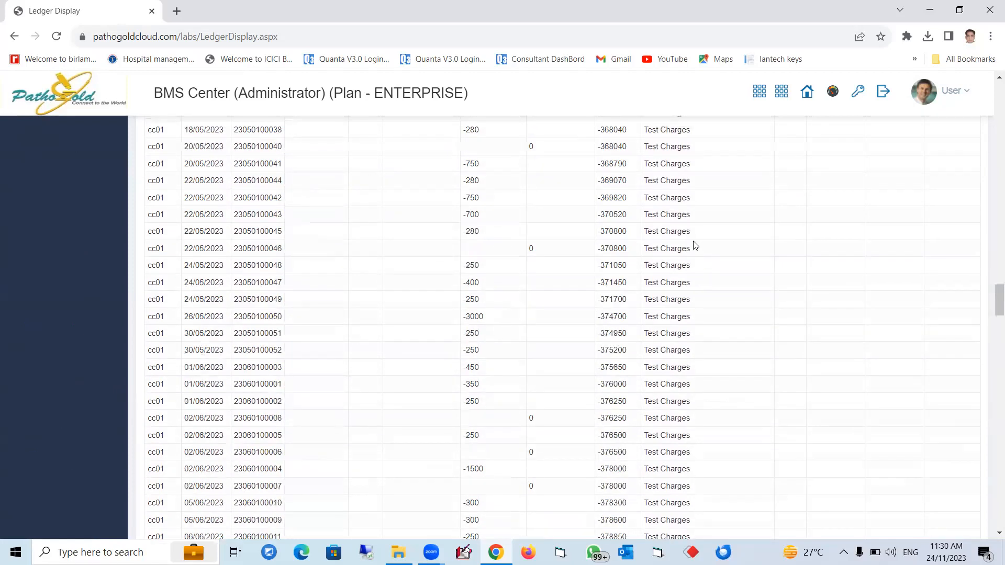
pyautogui.moveTo(991, 247); pyautogui.dragTo(991, 93)
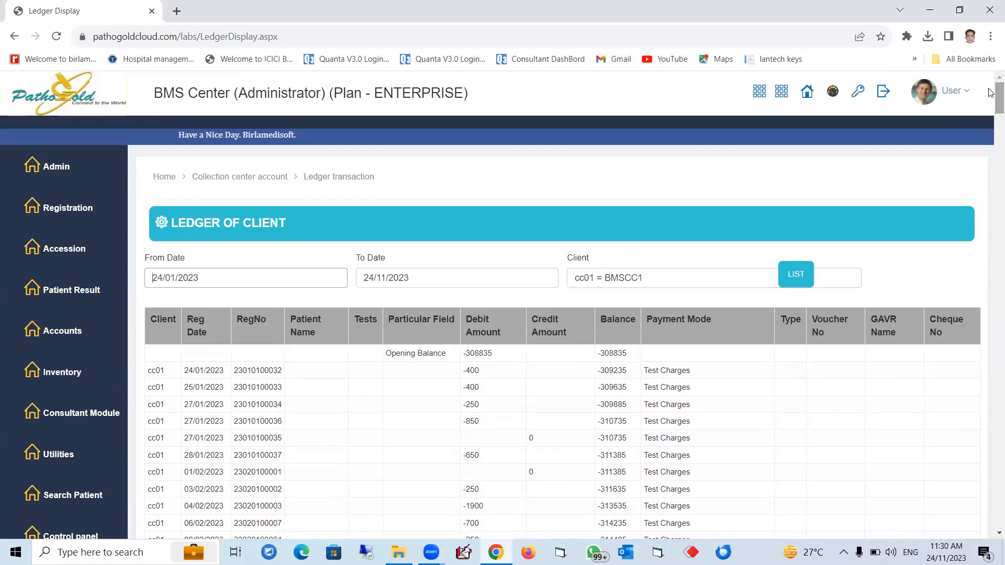